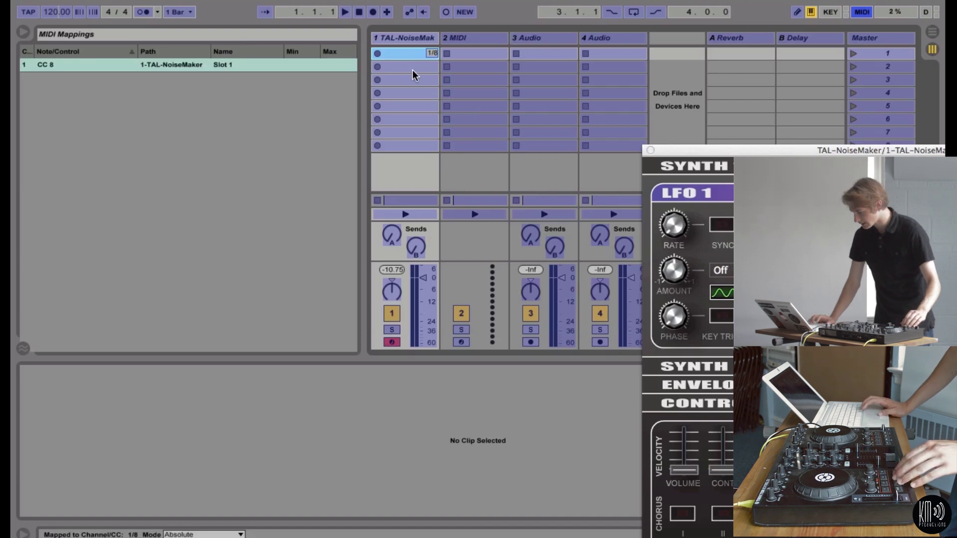
Step: Map track 1's second and third clip slots to CC 9 and CC 10, then exit MIDI Map mode
left_click(412, 70)
left_click(411, 82)
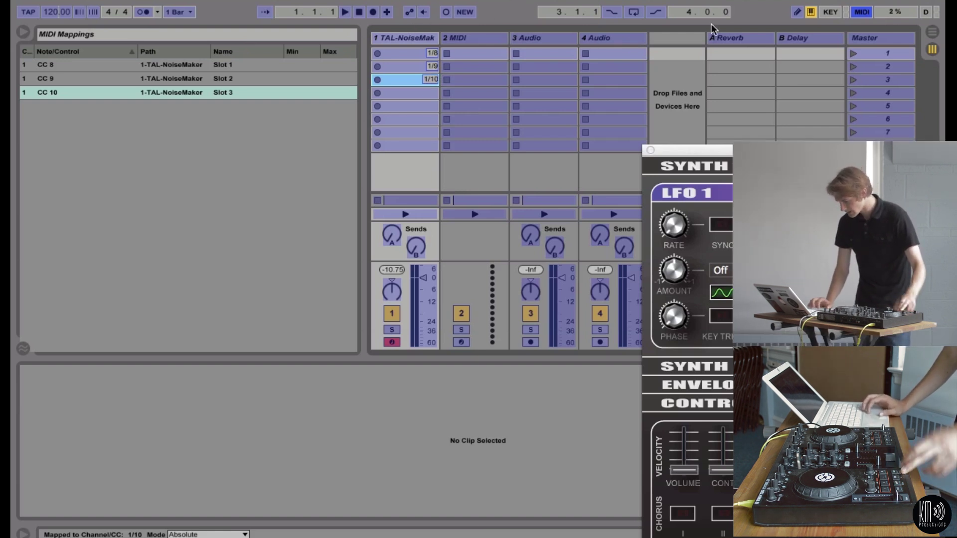
left_click(863, 13)
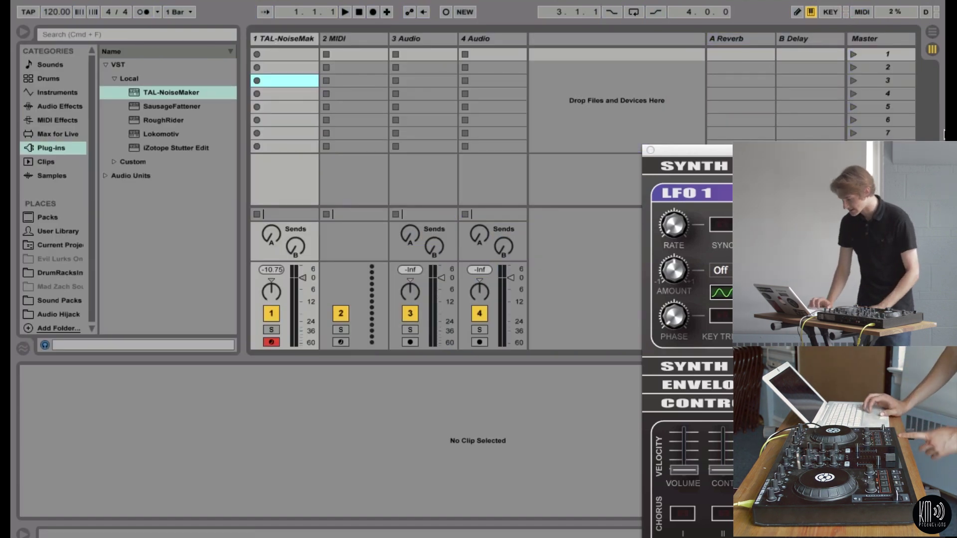
Step: Move the synth window aside and create empty MIDI clips in track 1's first three slots
left_click_drag(861, 153, 638, 97)
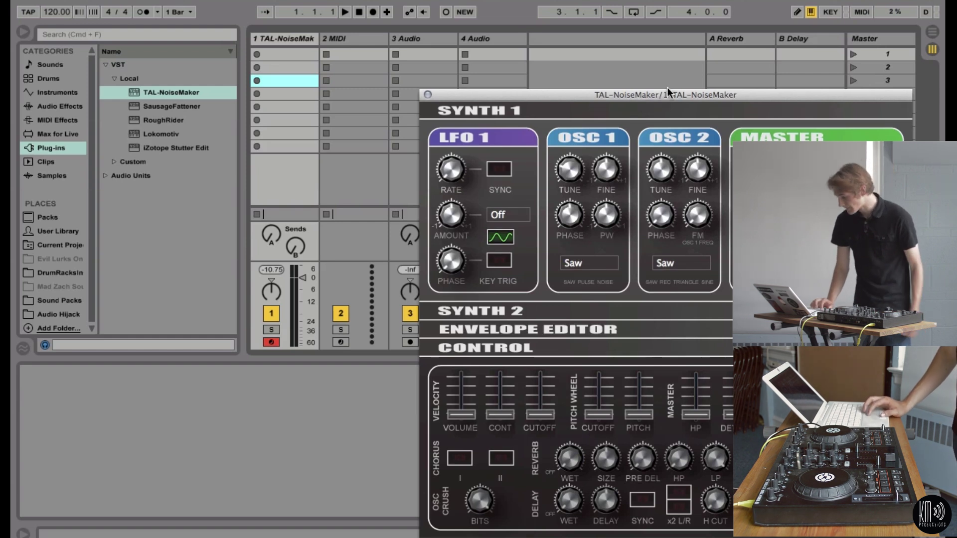
left_click_drag(638, 98, 654, 74)
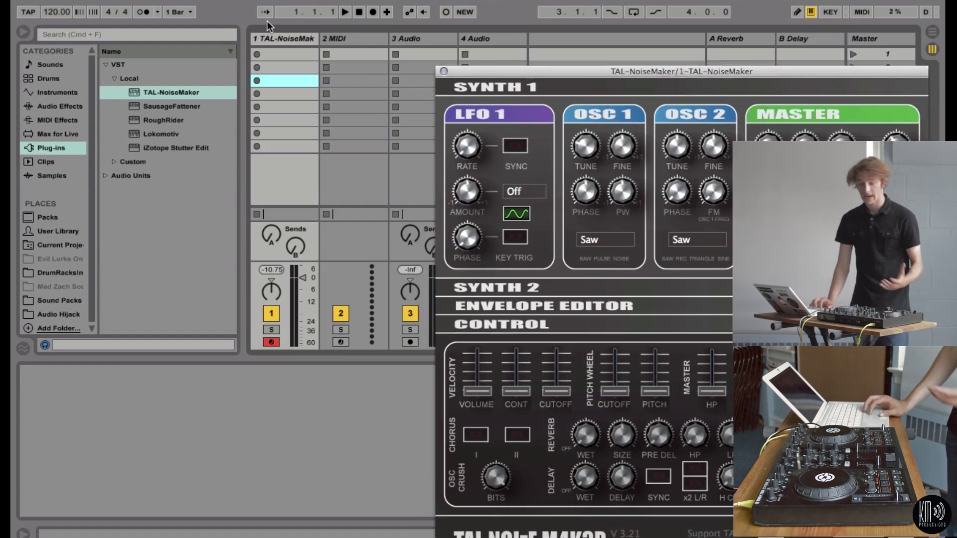
double_click(279, 54)
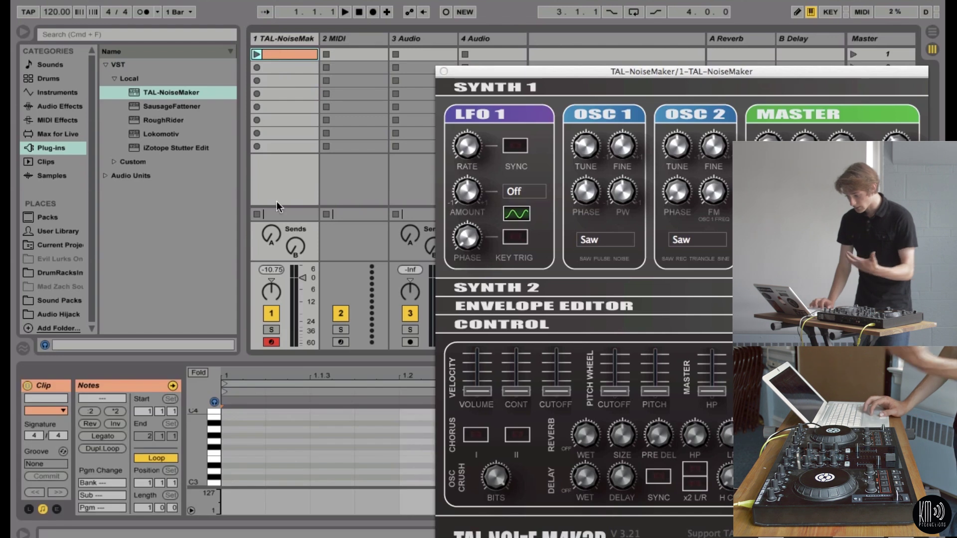
double_click(286, 66)
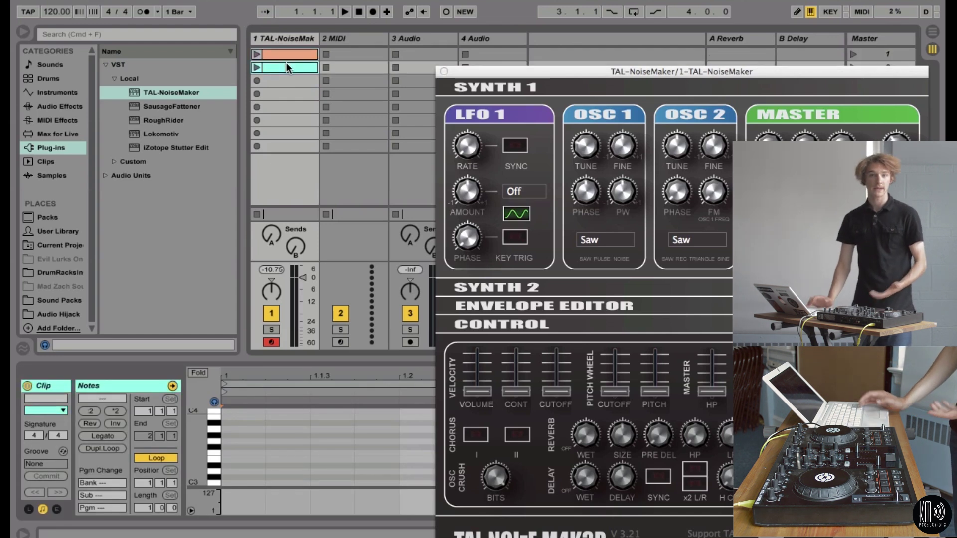
double_click(285, 78)
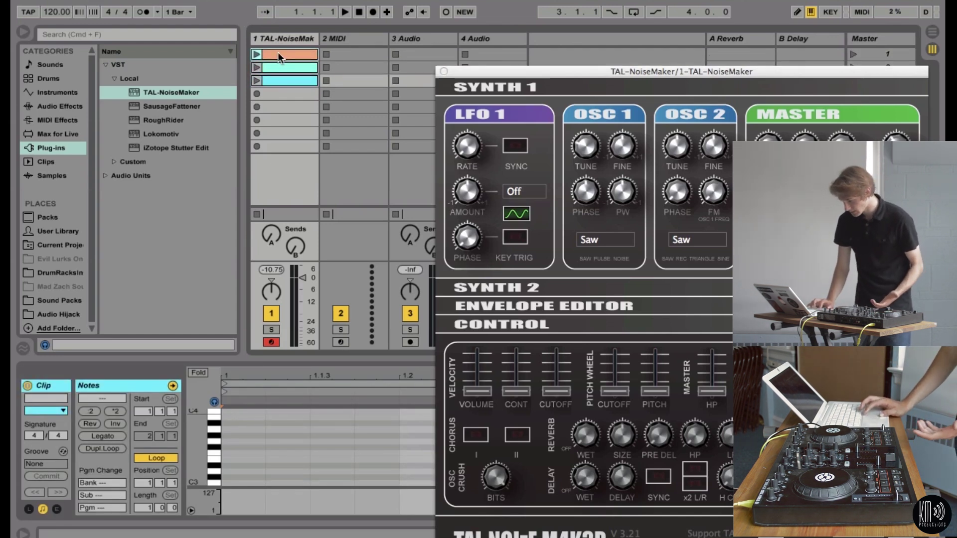
Step: In the first clip, draw a C#3 note lasting until 1.3 and loop the clip to end at 1.3
left_click(279, 53)
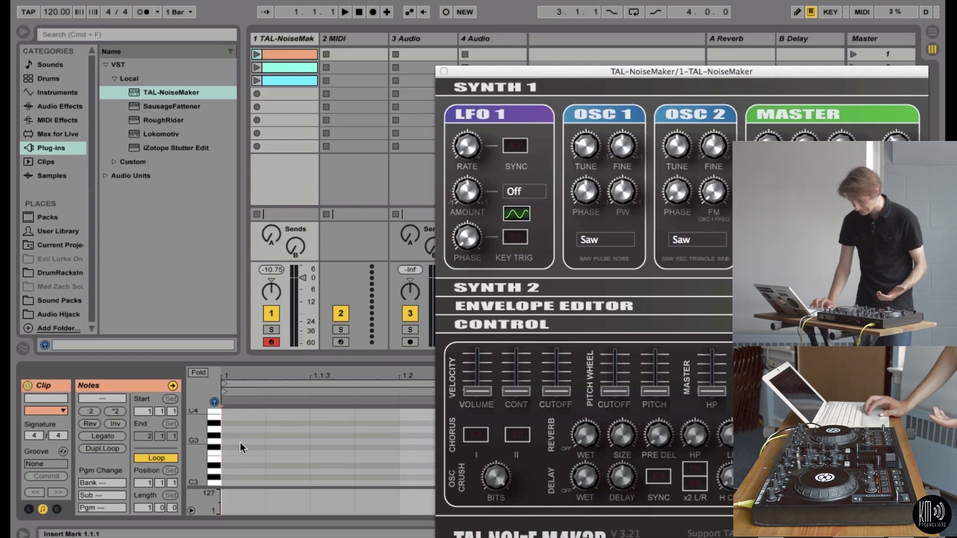
scroll(240, 444, "down", 2)
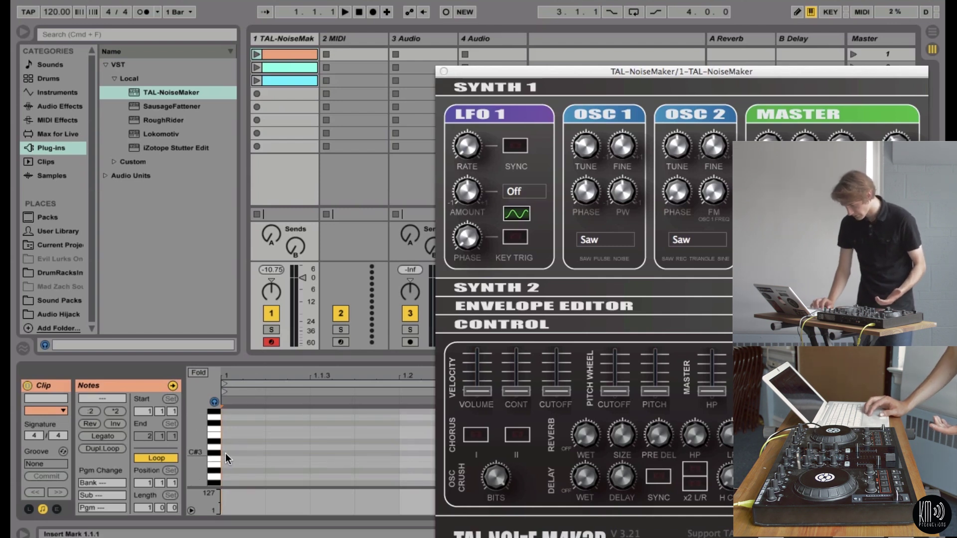
double_click(225, 453)
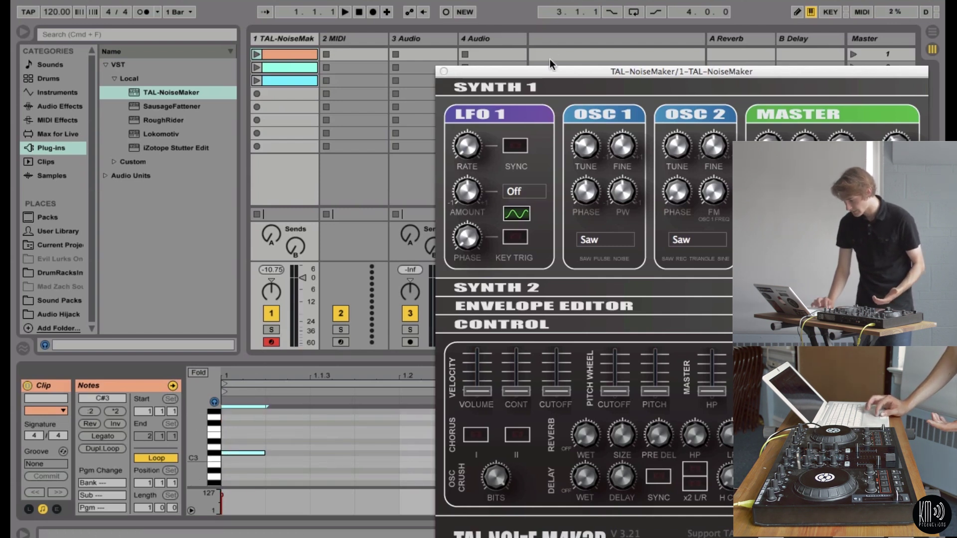
key("super+alt+p")
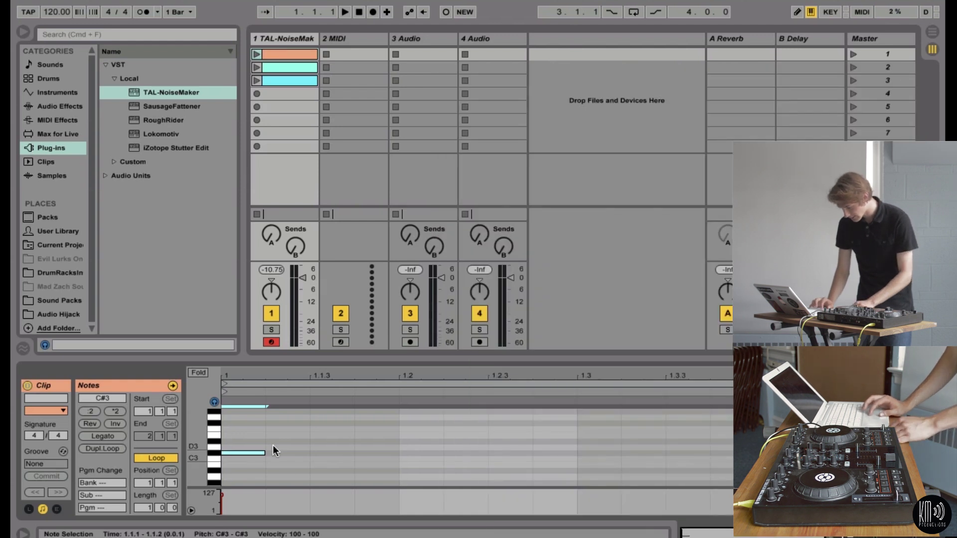
left_click(262, 453)
left_click_drag(265, 453, 578, 454)
key("super+l")
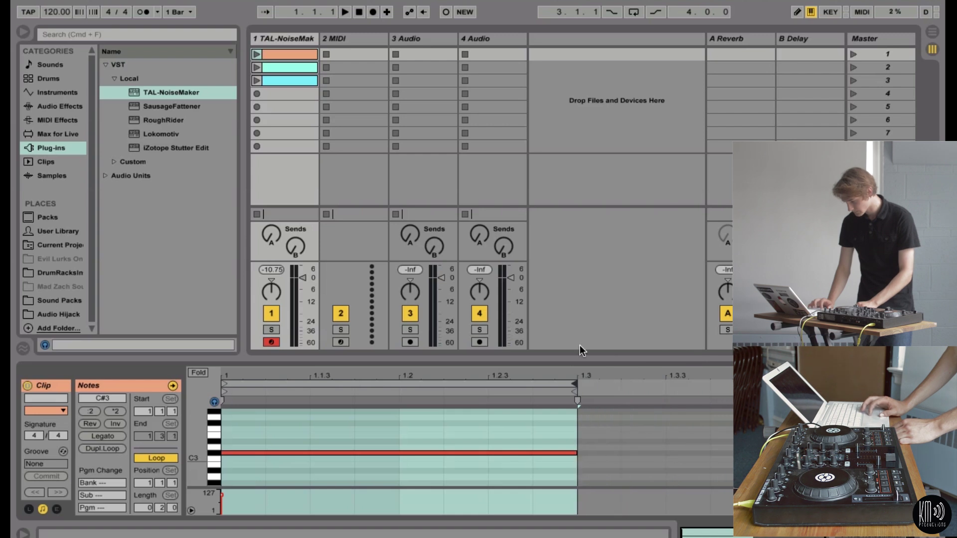
Step: Draw an F#3 note in clip 2 and an A3 note in clip 3, each ending at 1.3
left_click(282, 67)
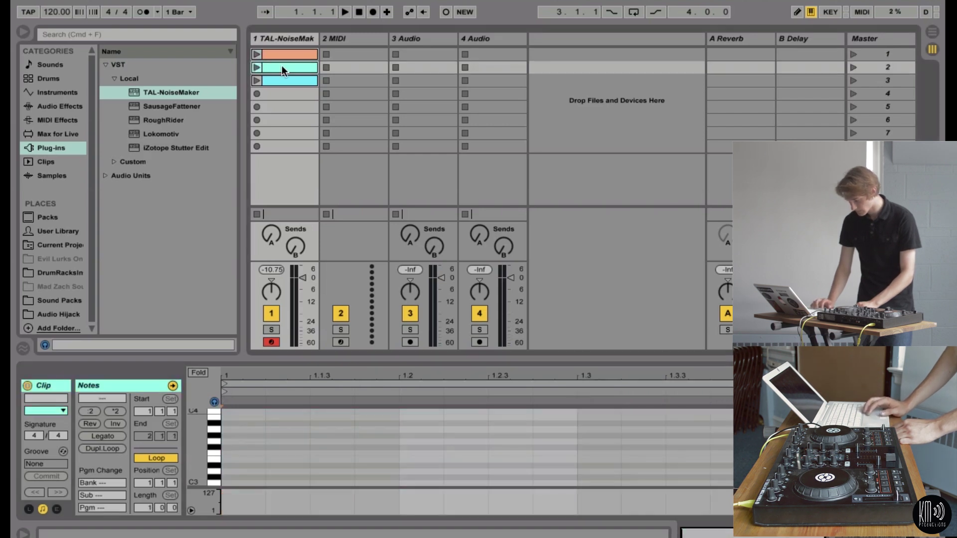
left_click(226, 479)
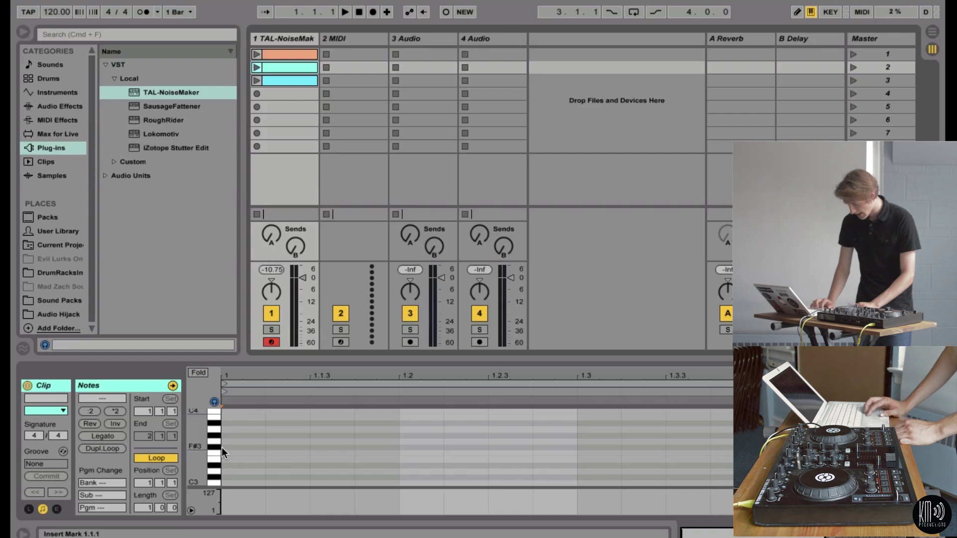
mouse_move(231, 447)
left_mouse_down()
mouse_move(552, 472)
mouse_move(578, 449)
left_mouse_up()
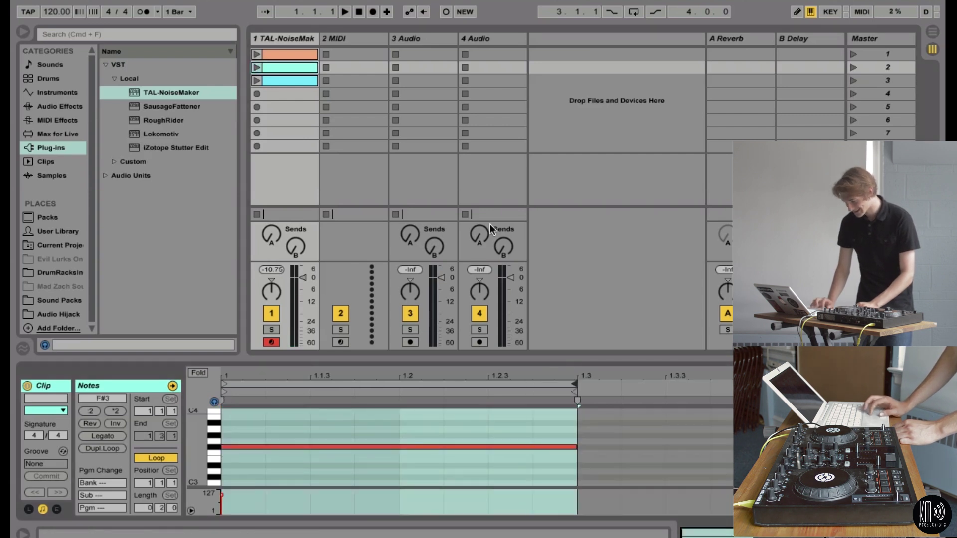
left_click(289, 80)
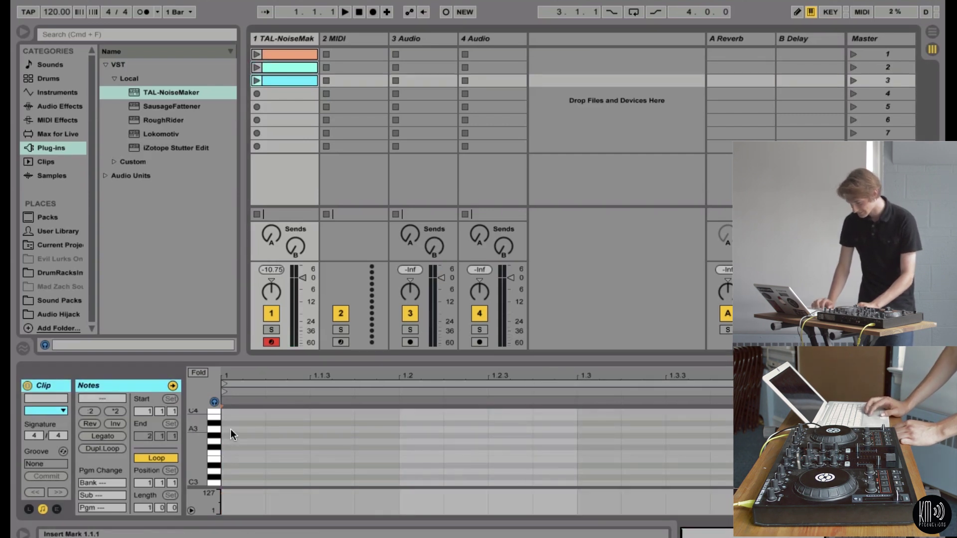
left_click_drag(230, 430, 578, 429)
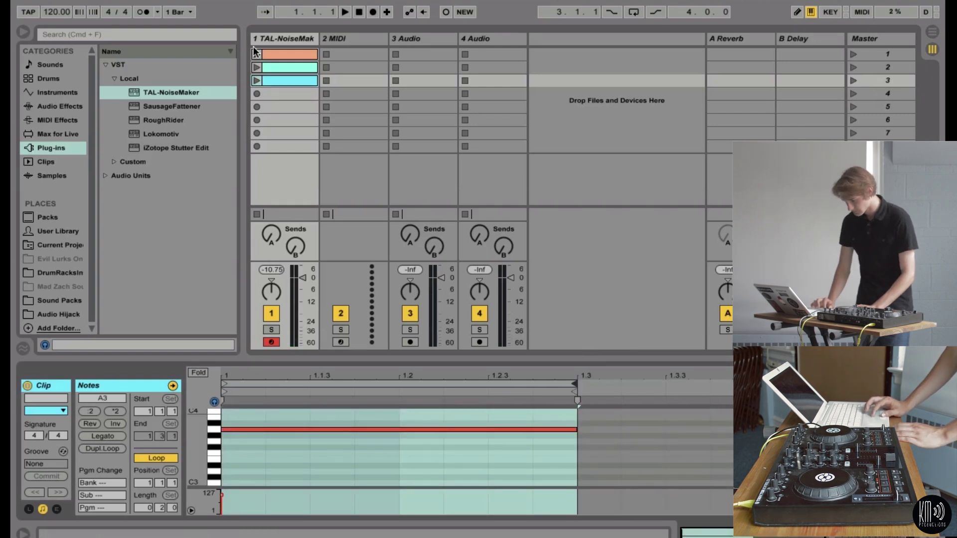
left_click(255, 52)
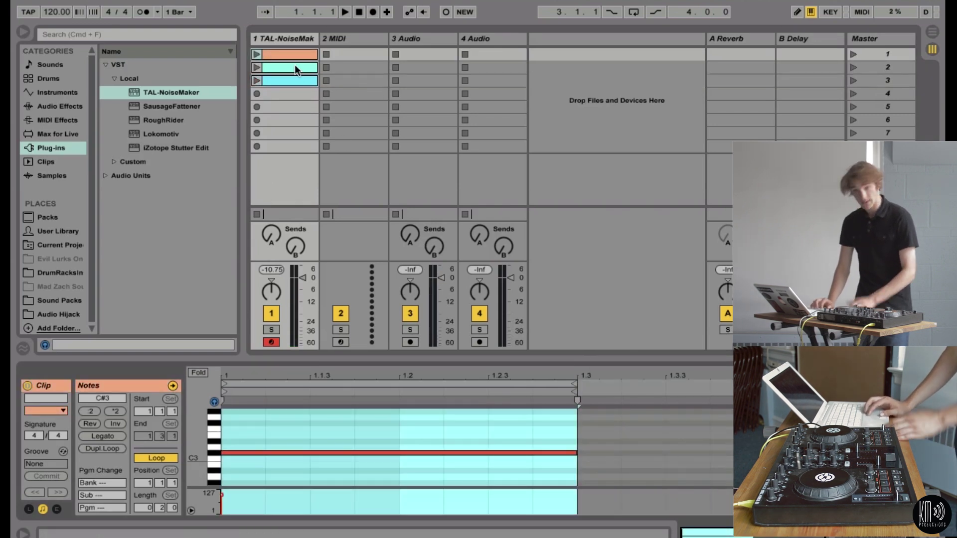
Step: Keep the first clip's launch mode set to Toggle
left_click(29, 508)
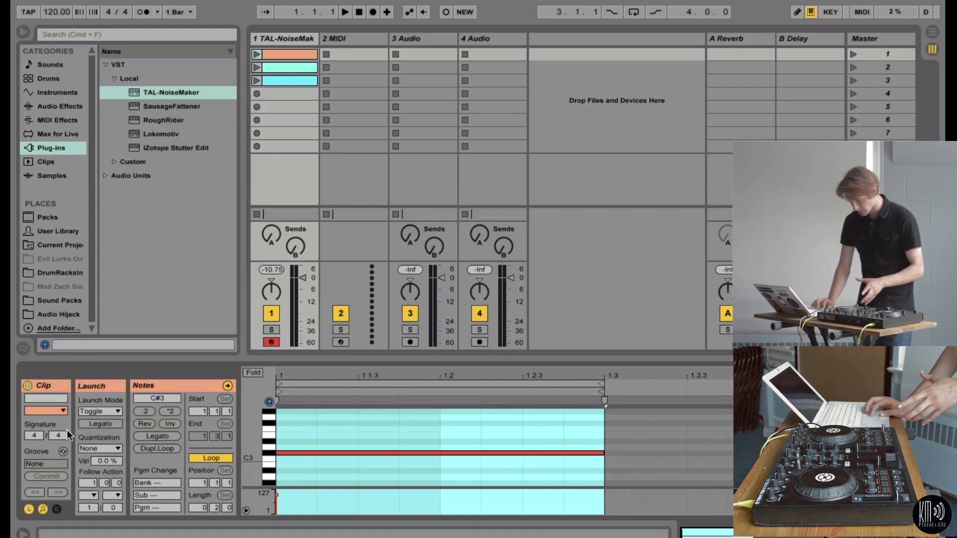
left_click(109, 412)
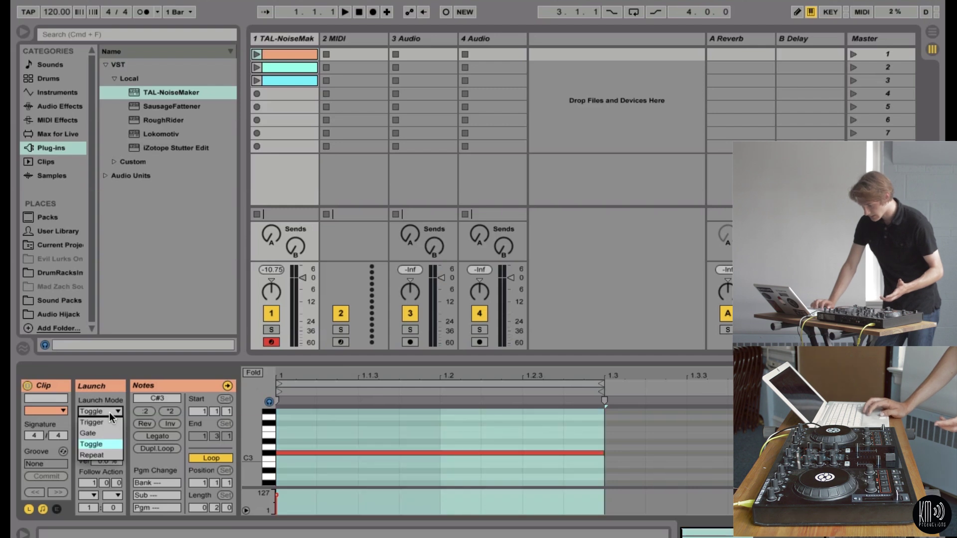
left_click(112, 411)
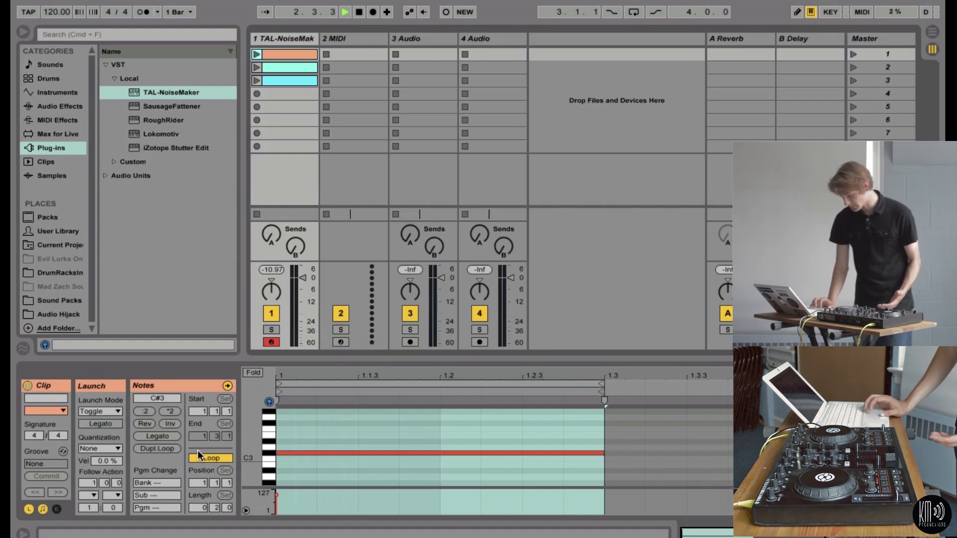
Step: Review the F#3 clip and the empty second track, then browse the Drums category
left_click(288, 68)
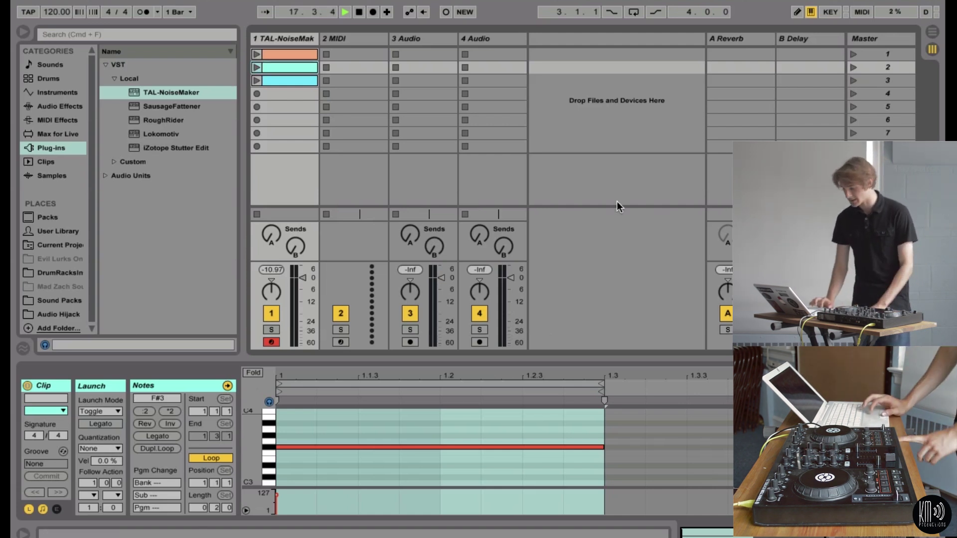
left_click(349, 39)
left_click(309, 35)
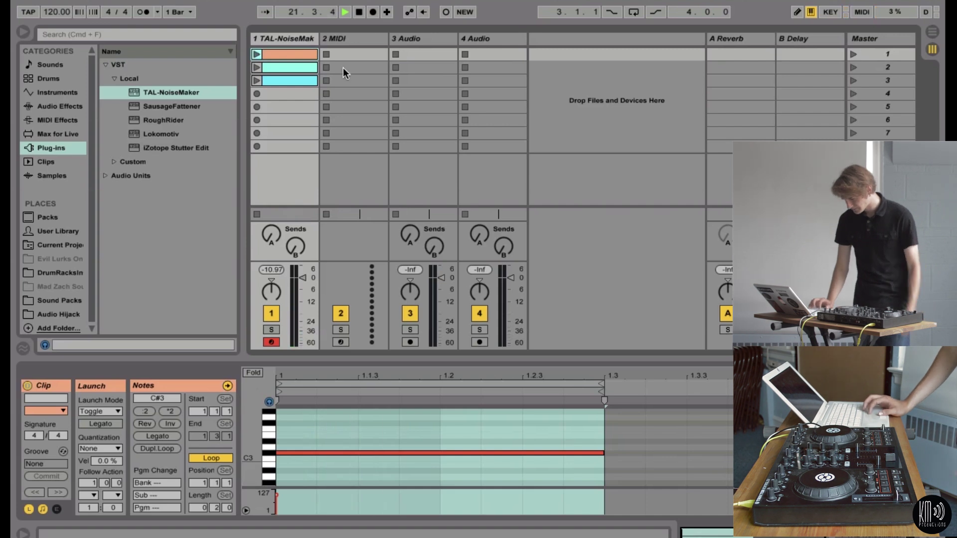
left_click(32, 76)
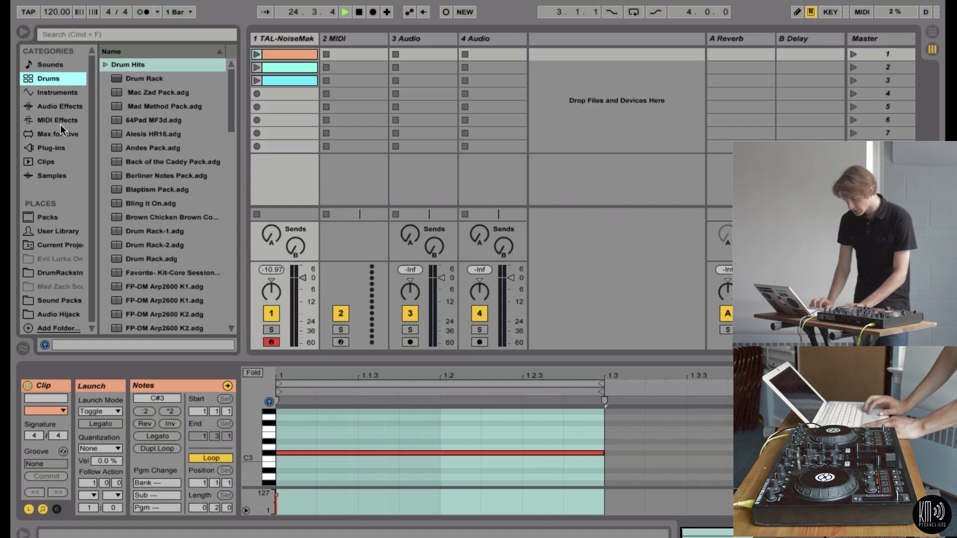
Step: Load the Impulse Backbeat Room kit onto the second MIDI track
left_click(61, 92)
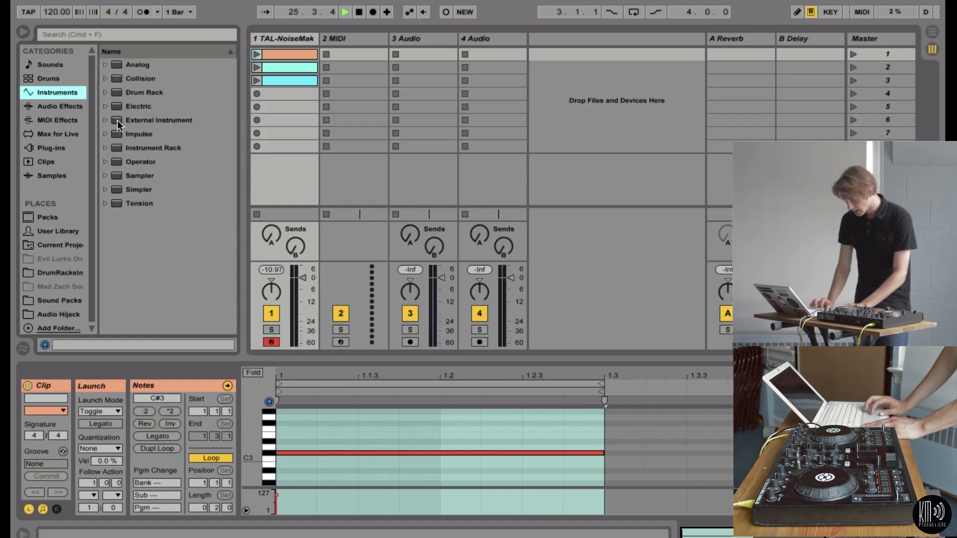
left_click(105, 134)
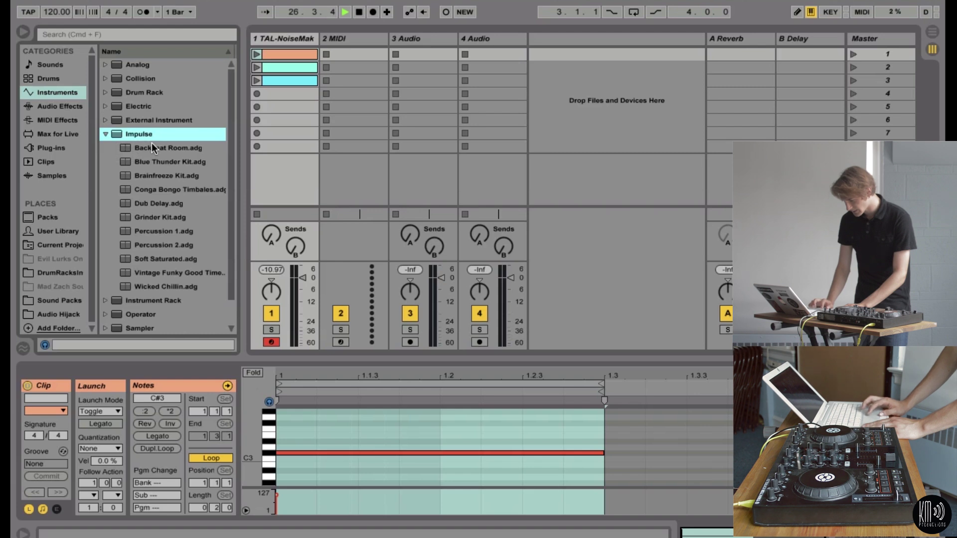
left_click(151, 145)
left_click(368, 39)
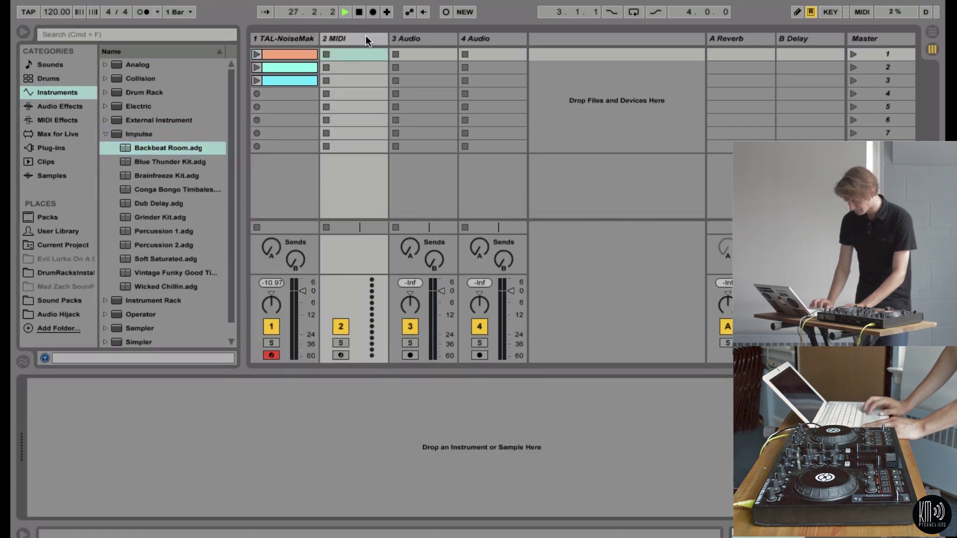
key("Return")
Step: Create a drum clip with kicks on three beats, snares at 1.1.2 and 1.3.2, tambourine, hi-hat and tom
double_click(356, 54)
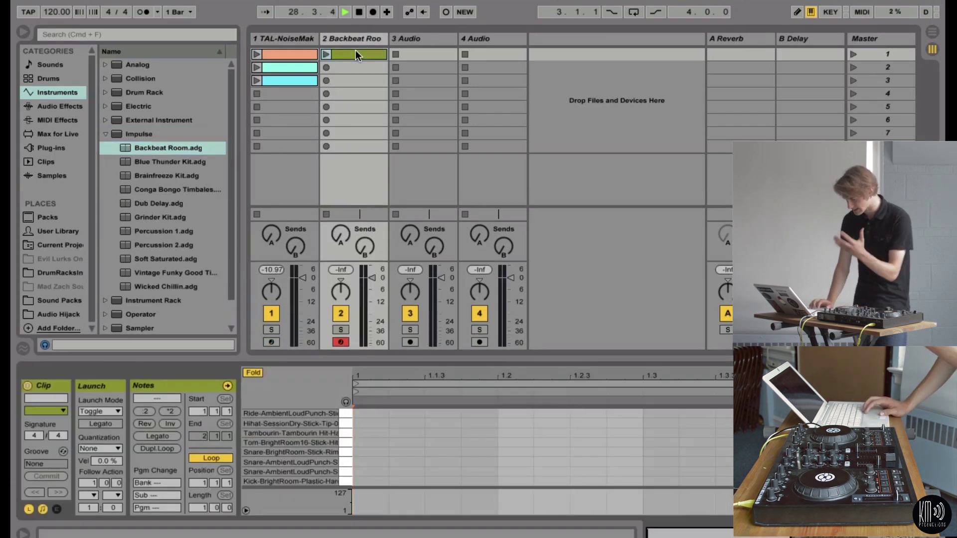
left_click(352, 418)
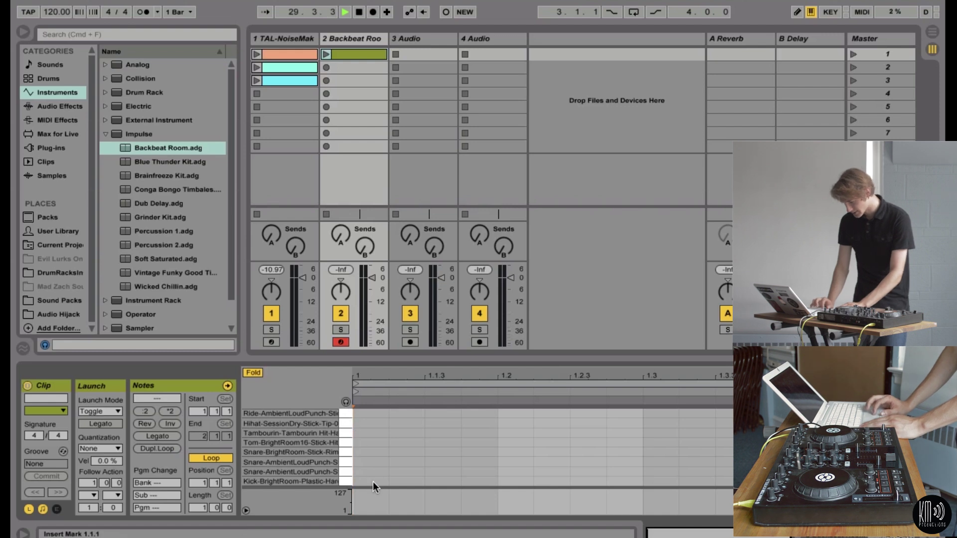
double_click(360, 480)
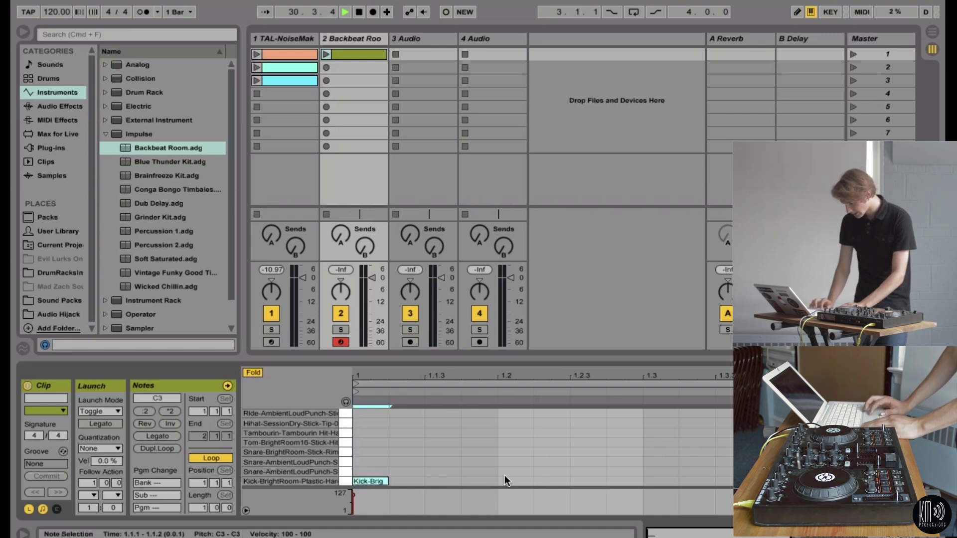
double_click(513, 480)
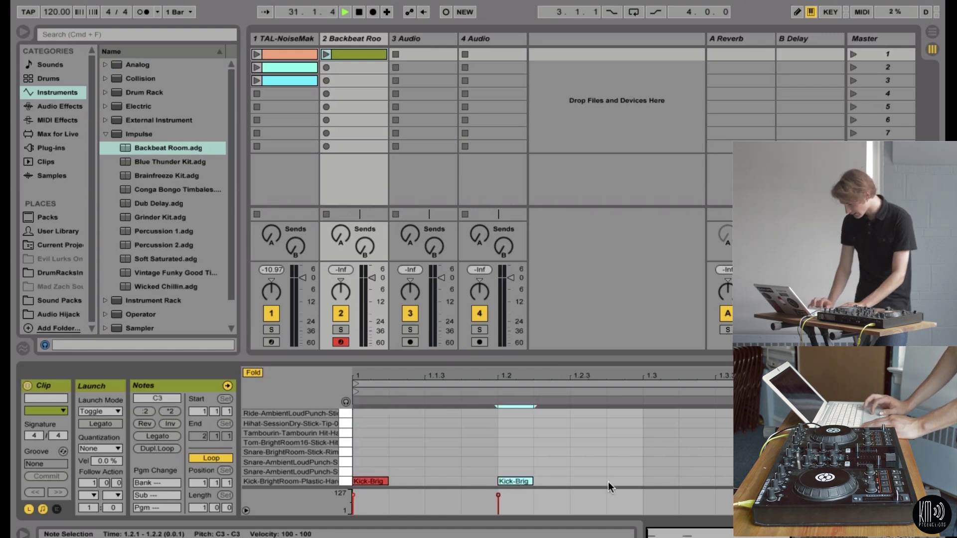
double_click(655, 481)
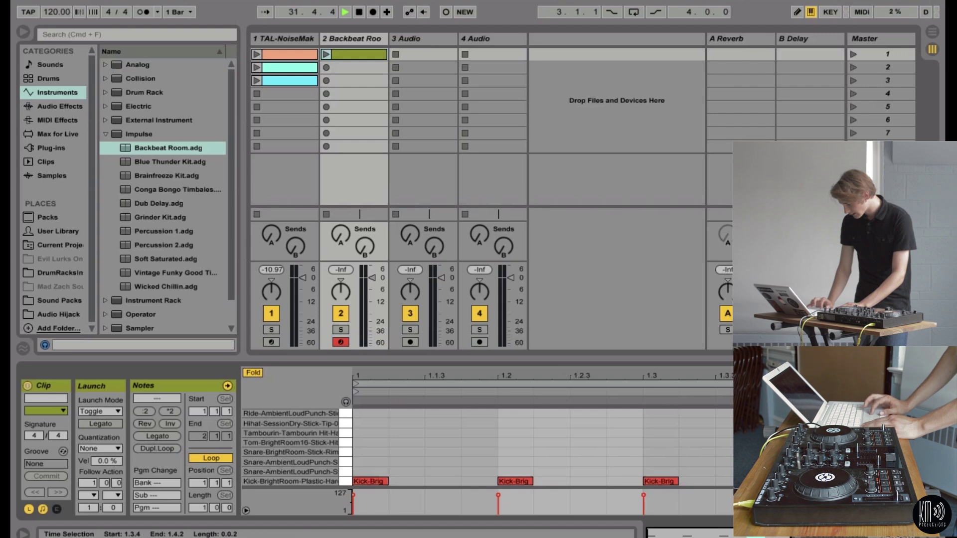
double_click(406, 462)
double_click(697, 462)
double_click(563, 433)
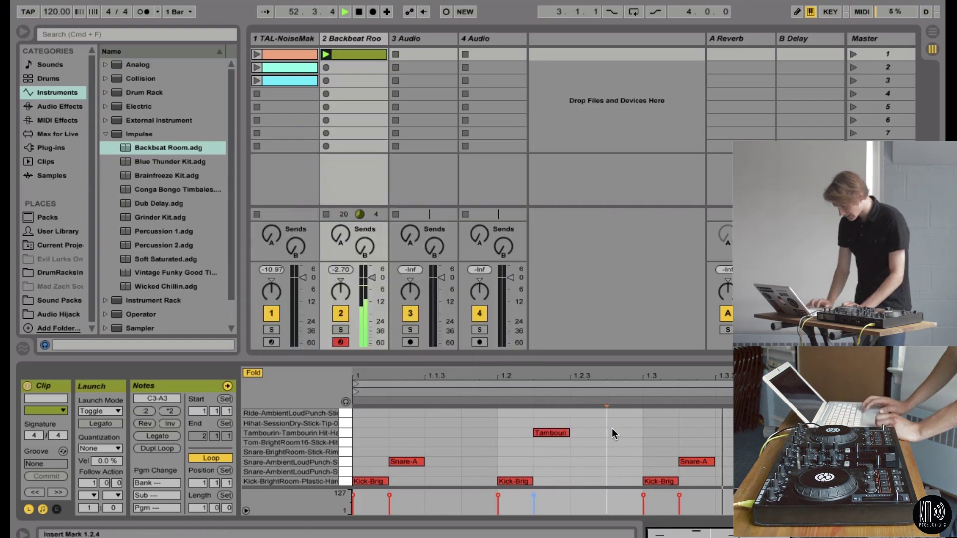
double_click(444, 442)
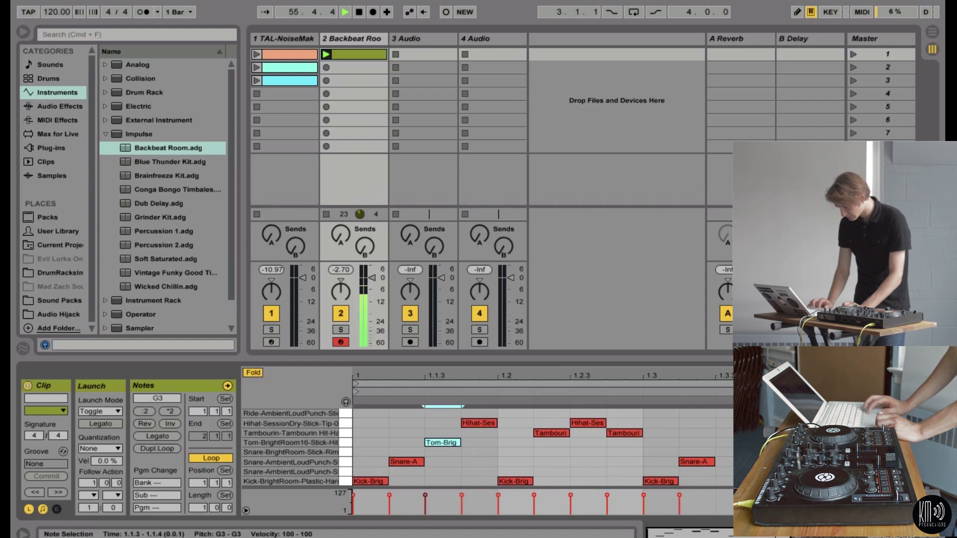
Step: Add tambourine and snare notes to the second drum clip and stop playback
left_click(770, 433)
left_click(841, 423)
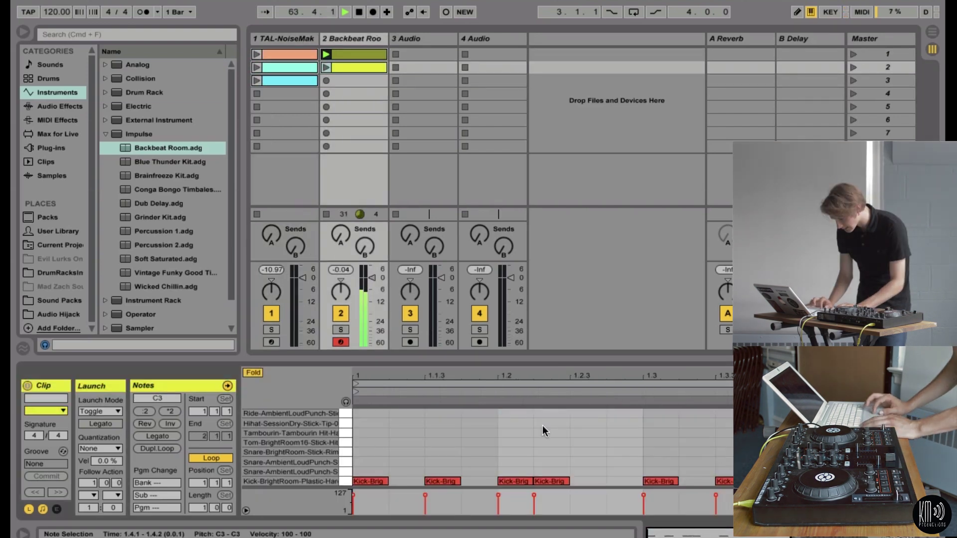
double_click(544, 433)
double_click(624, 452)
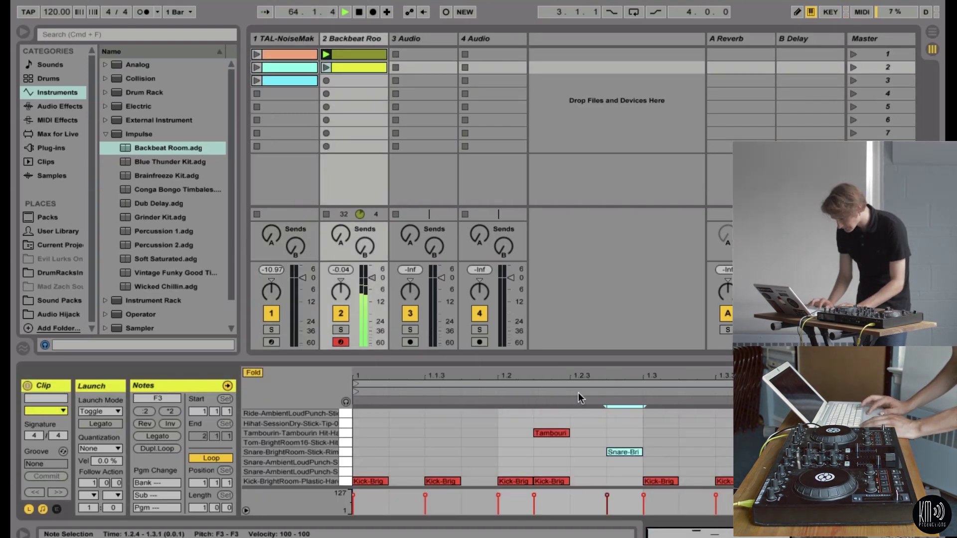
left_click(327, 67)
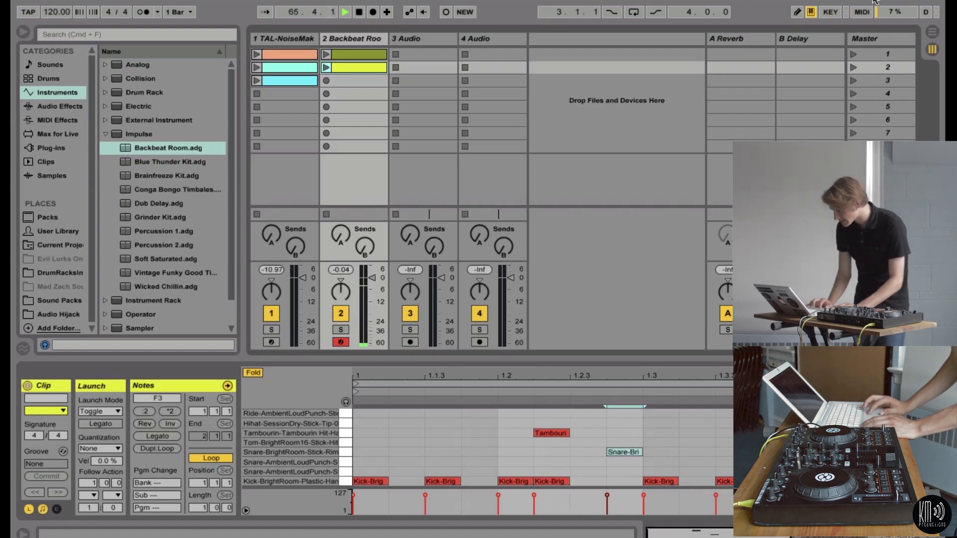
left_click(862, 12)
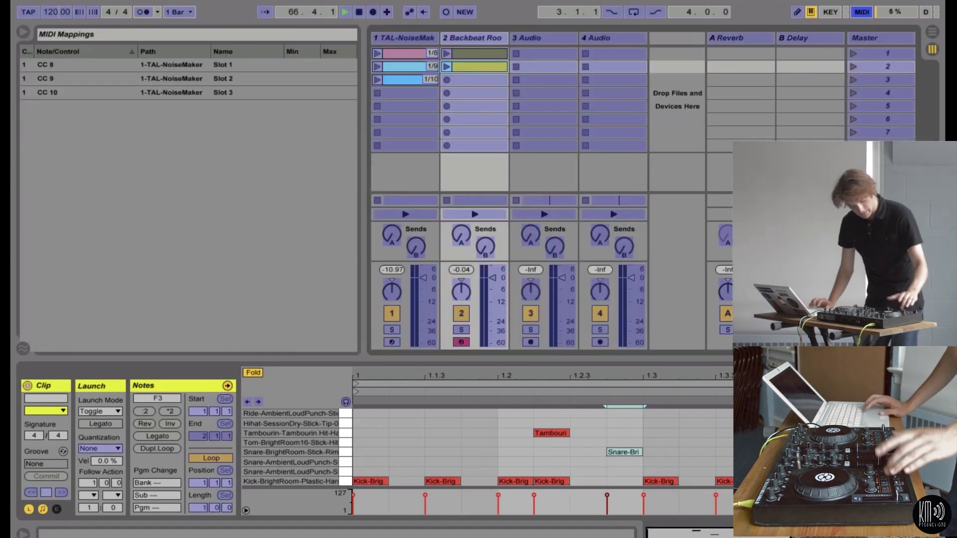
left_click(477, 53)
left_click(479, 65)
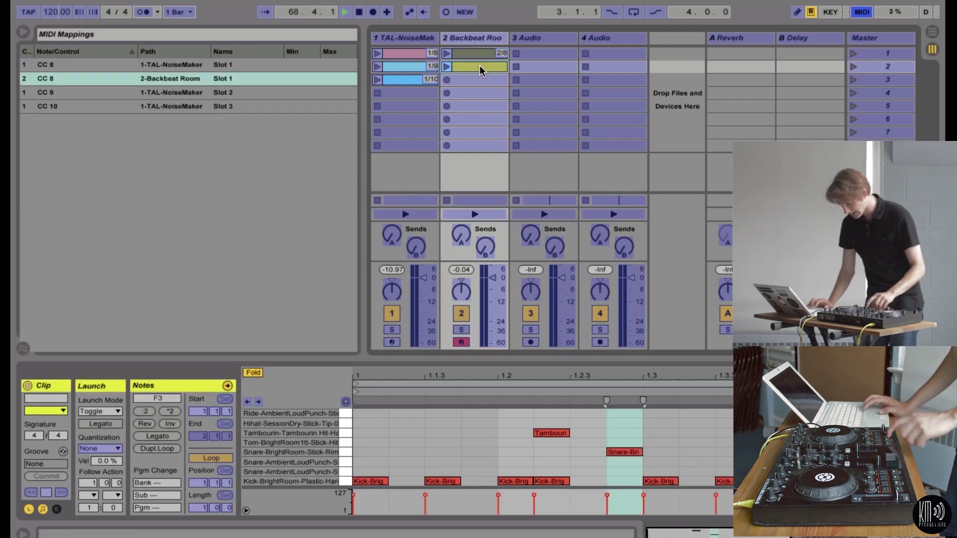
left_click(861, 15)
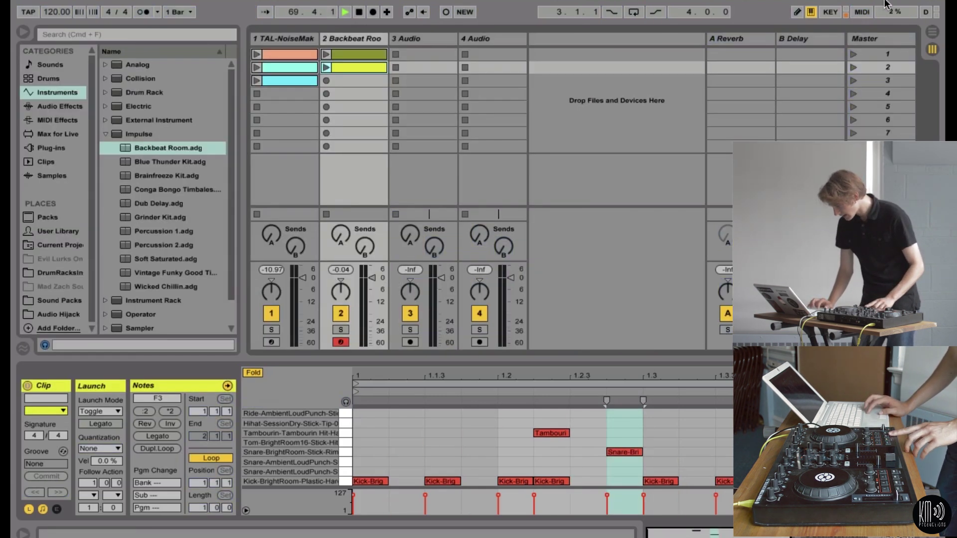
left_click(863, 15)
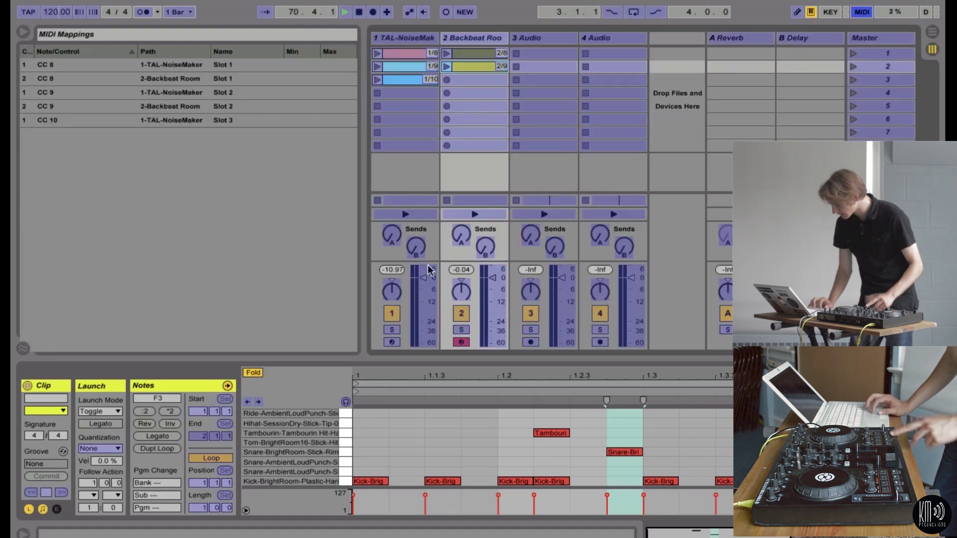
left_click(427, 281)
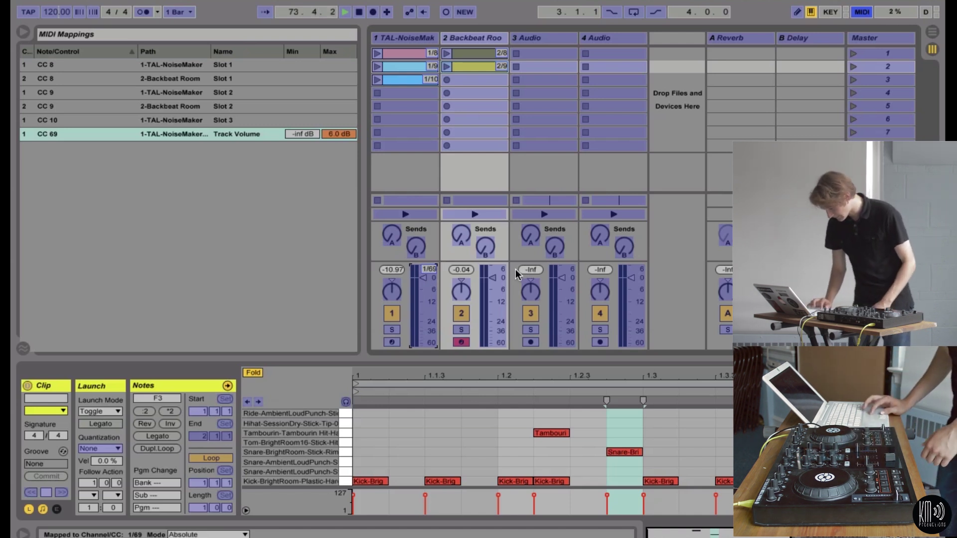
left_click(499, 277)
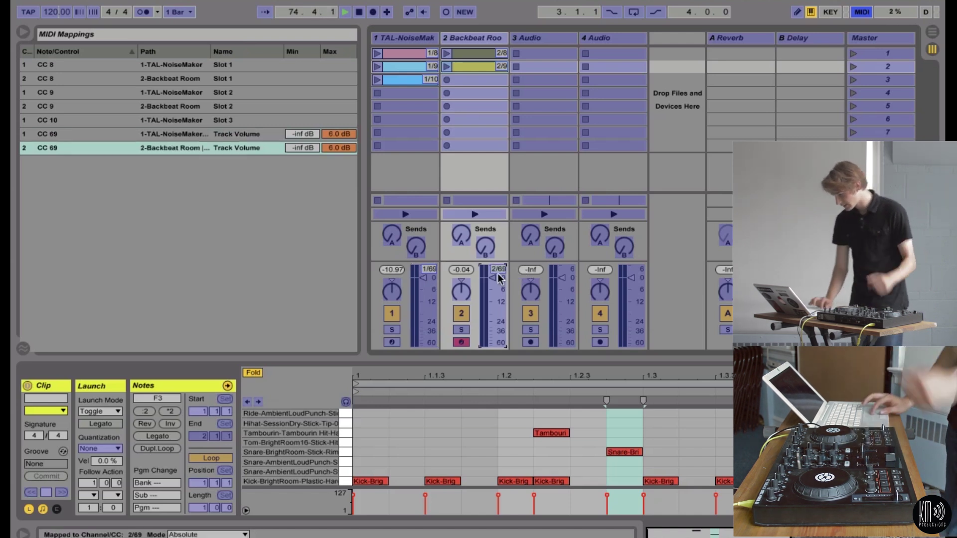
left_click(861, 13)
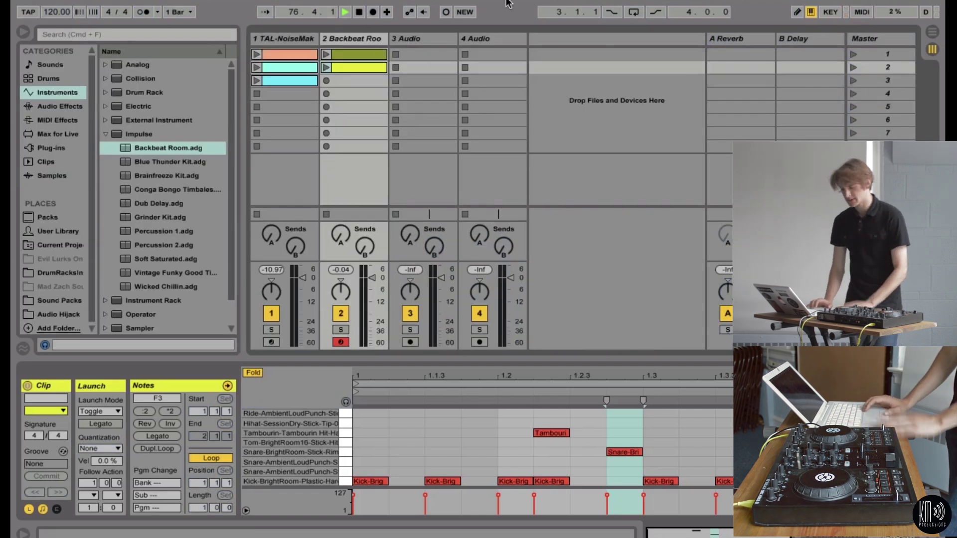
left_click(58, 106)
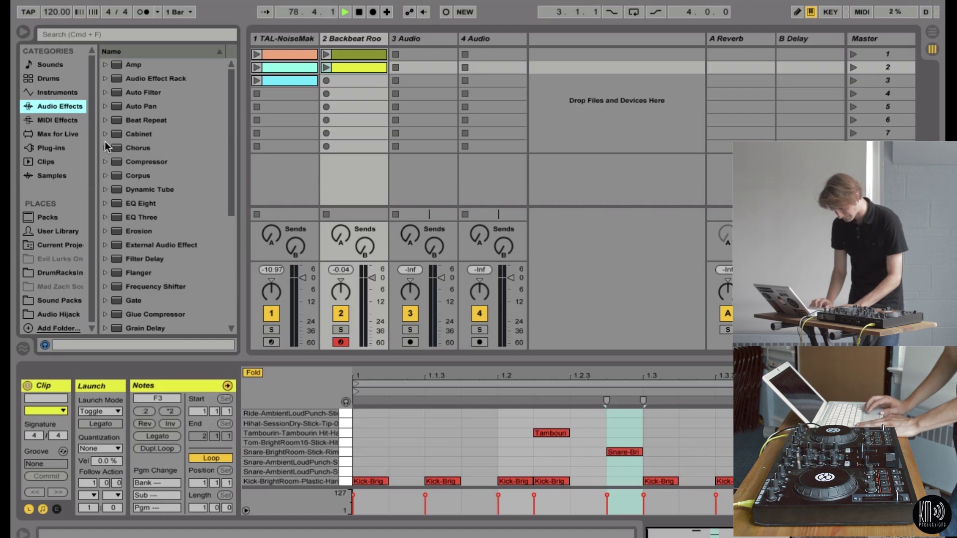
Step: Search 'flanger' and load the Afraid Of Bees preset onto the Backbeat Room drum track
left_click(135, 35)
type("fla")
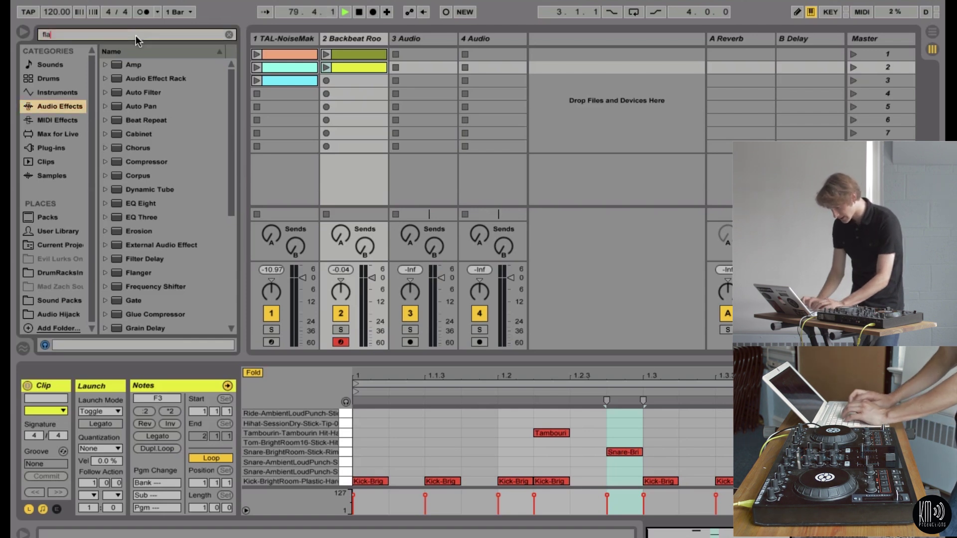
type("nger")
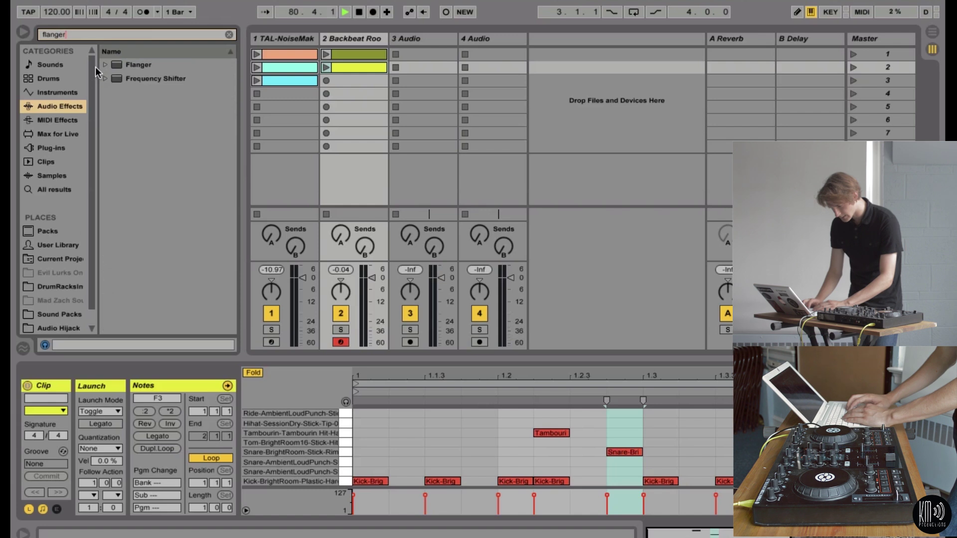
left_click(105, 64)
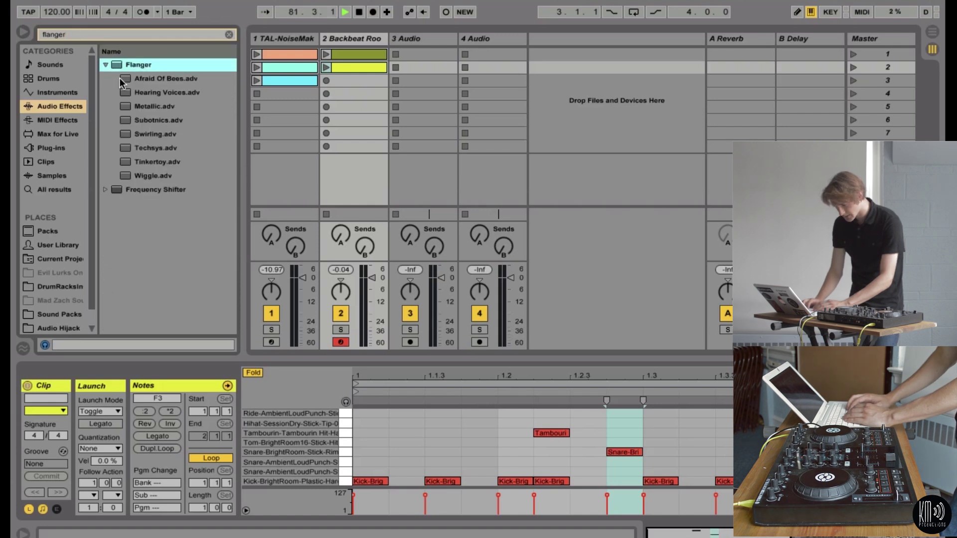
left_click(148, 80)
left_click(352, 39)
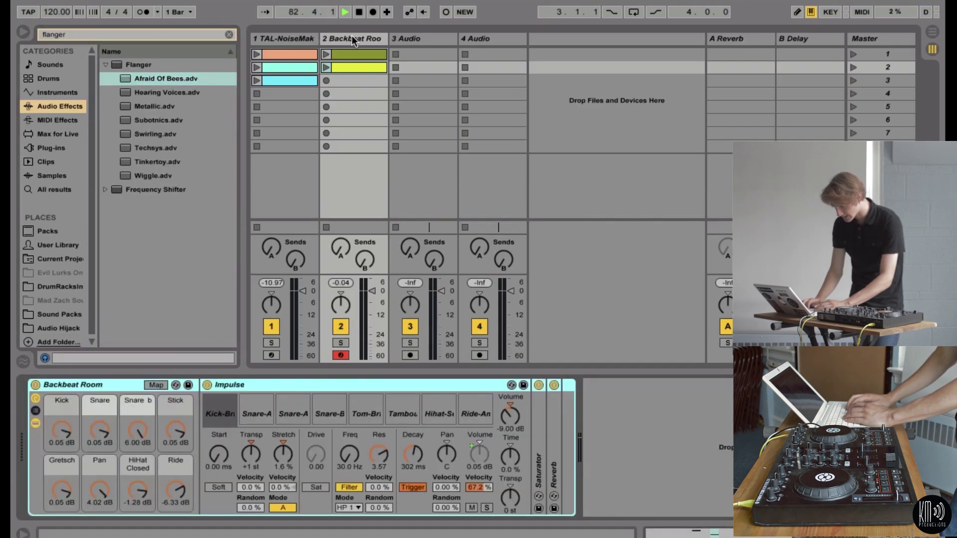
key("Return")
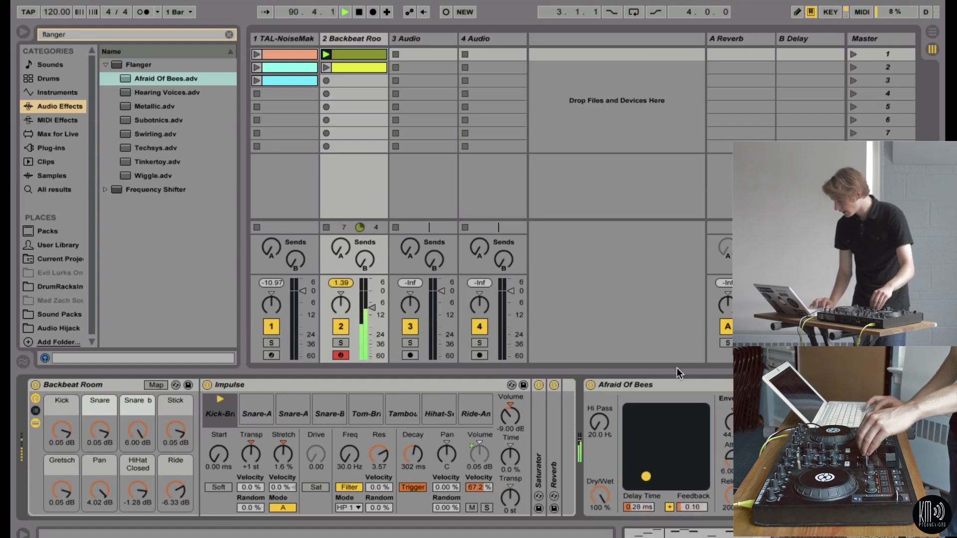
left_click(864, 10)
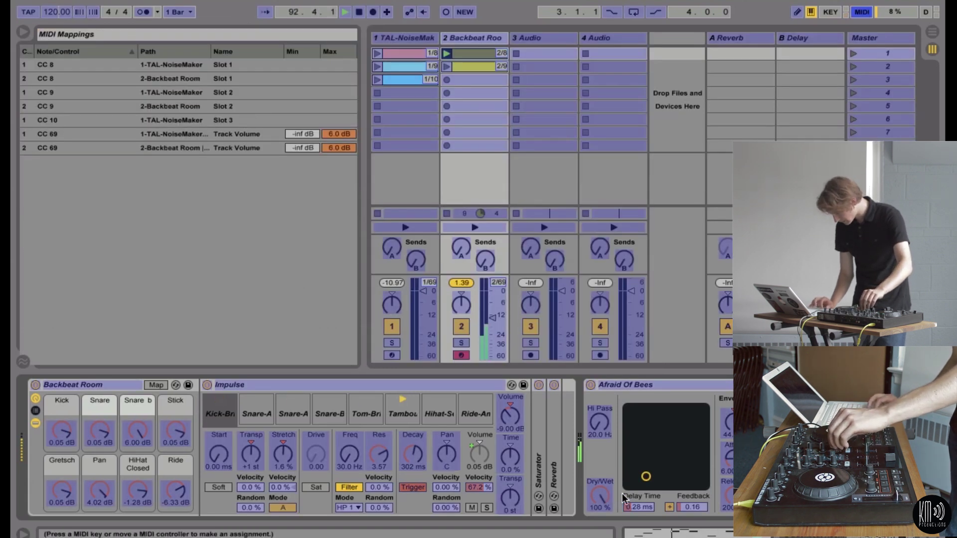
Step: Map the flanger's Feedback to controller CC 66 with a 0.00–0.99 range
left_click(693, 507)
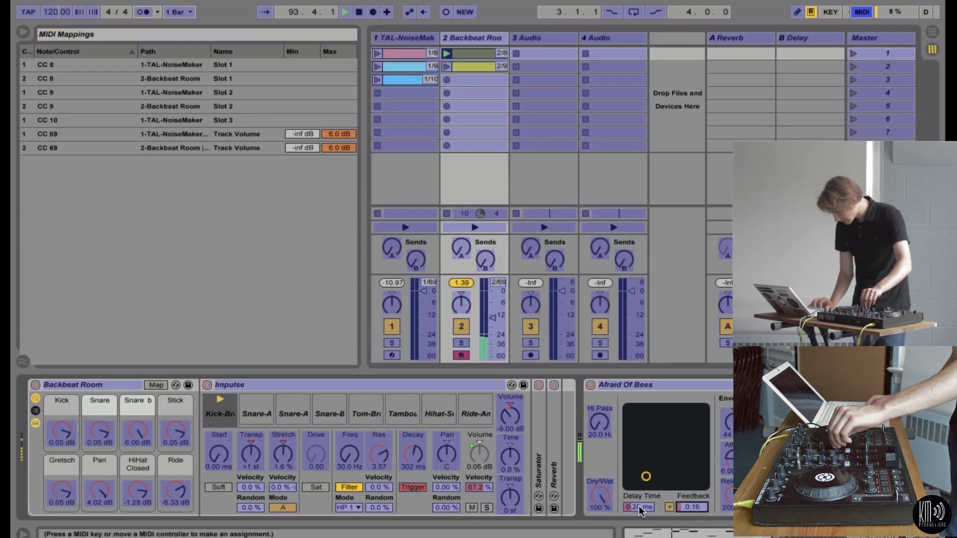
left_click(864, 12)
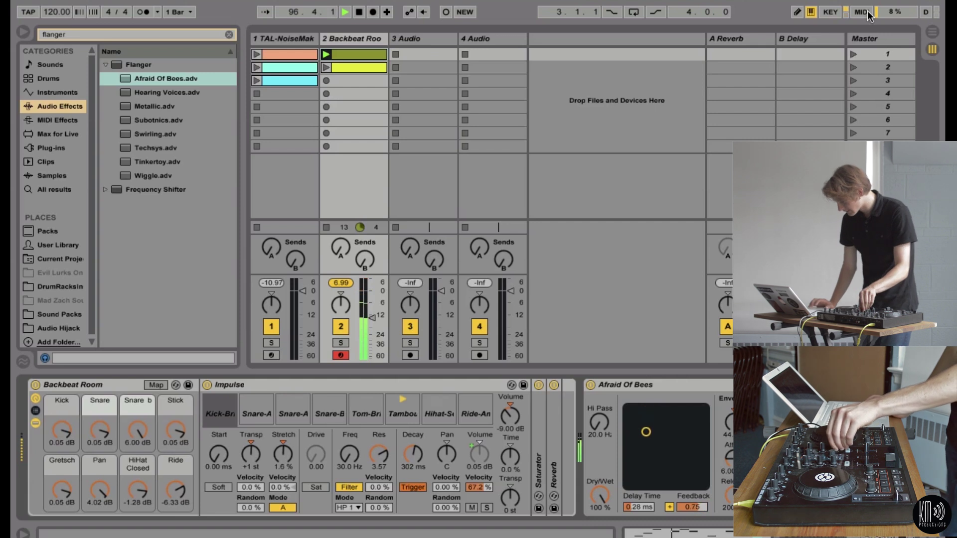
left_click(866, 13)
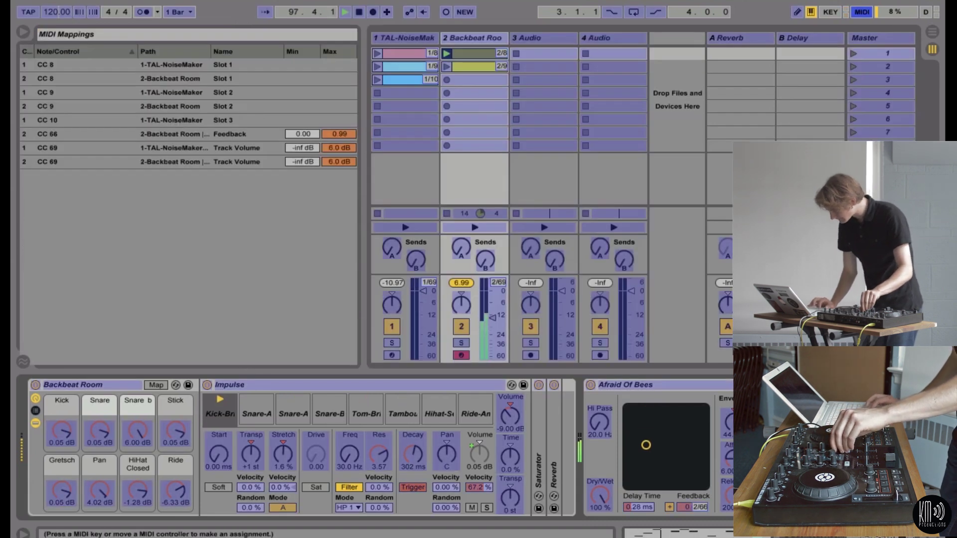
left_click(860, 13)
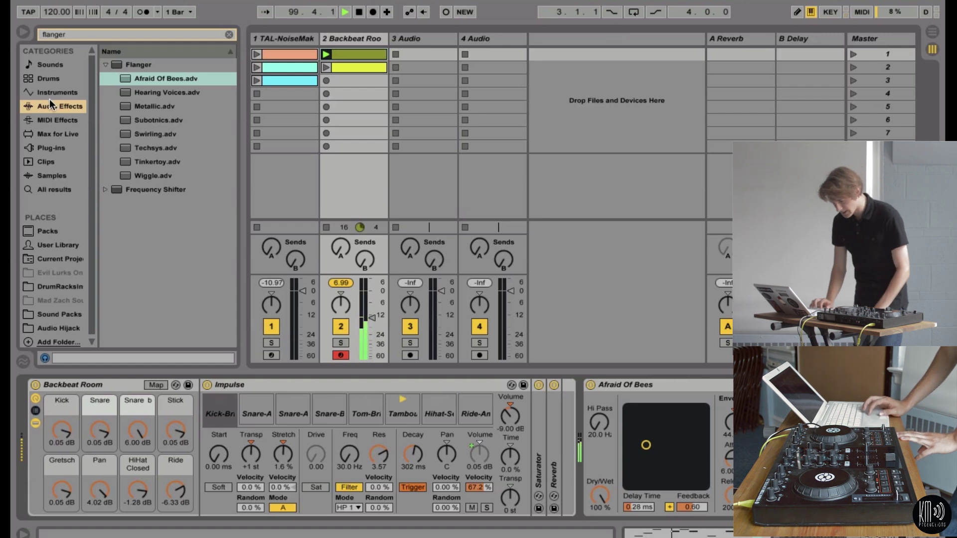
Step: Select track 1, expand TAL-NoiseMaker, turn on Configure and open its plug-in window
left_click(232, 32)
type("delay")
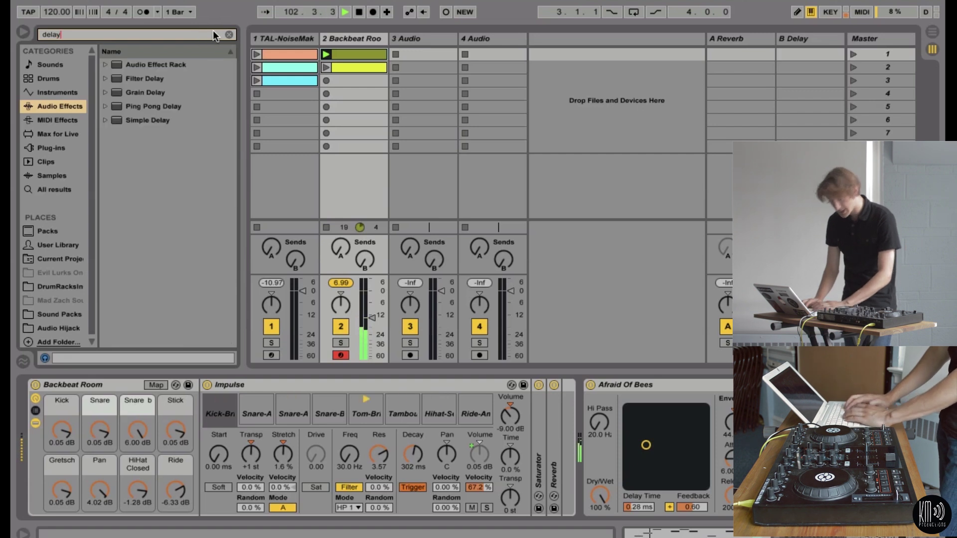
key("BackSpace")
key("BackSpace")
key("BackSpace")
key("BackSpace")
key("BackSpace")
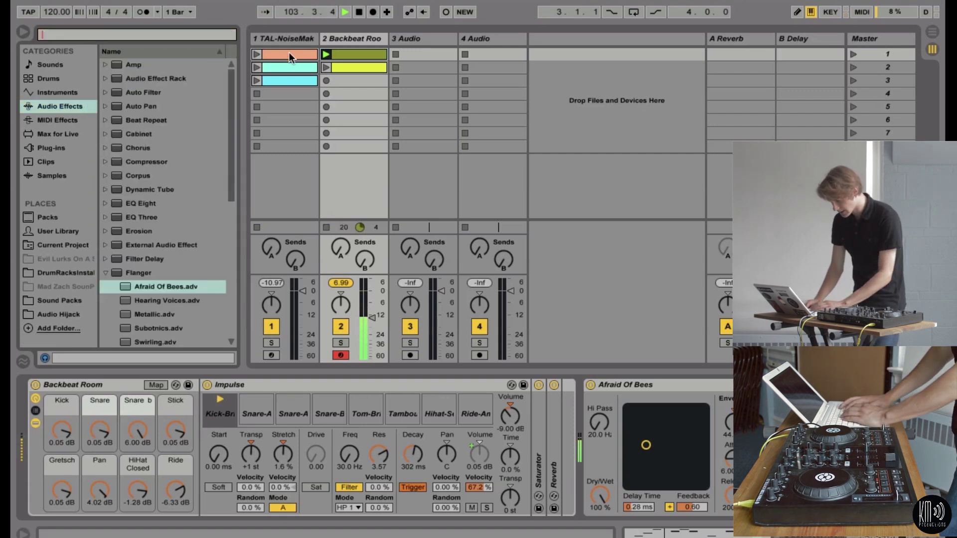
left_click(297, 39)
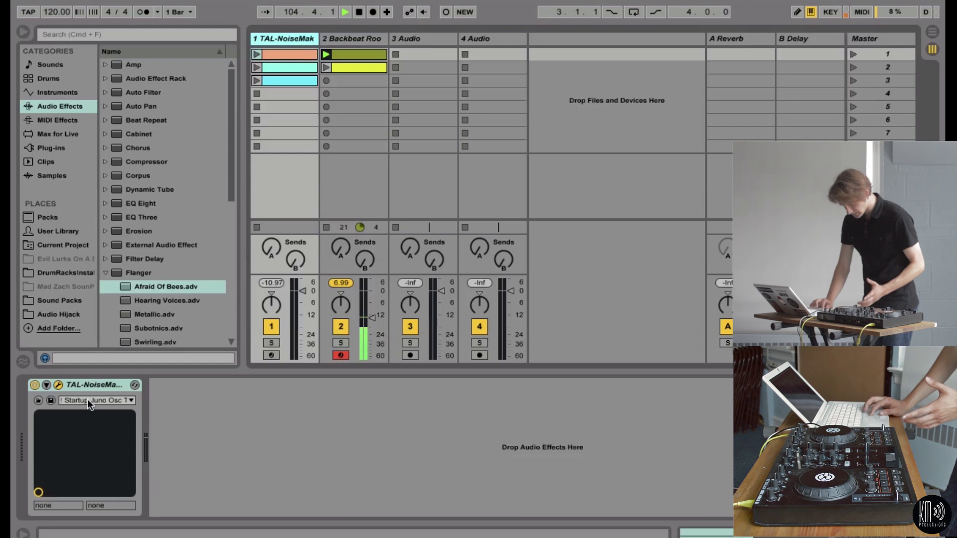
left_click(46, 385)
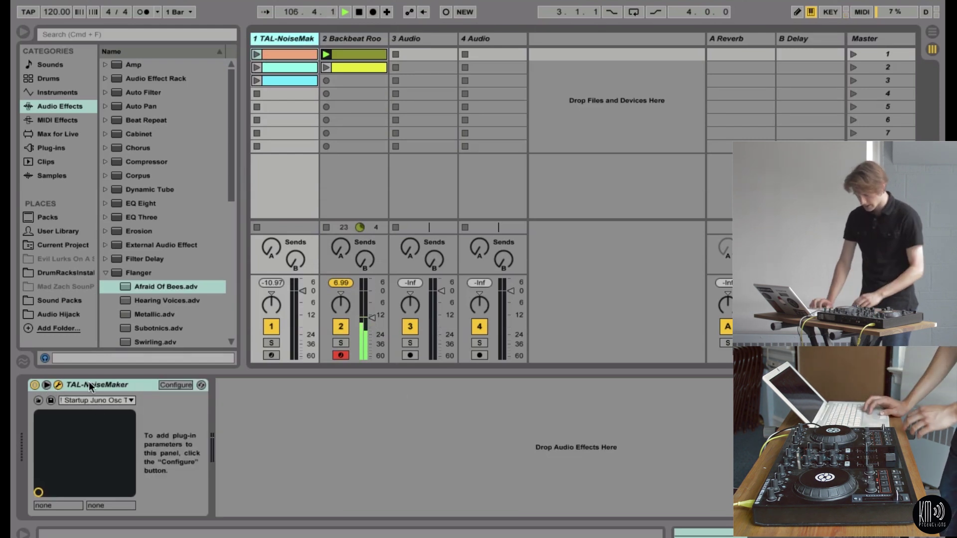
left_click(186, 383)
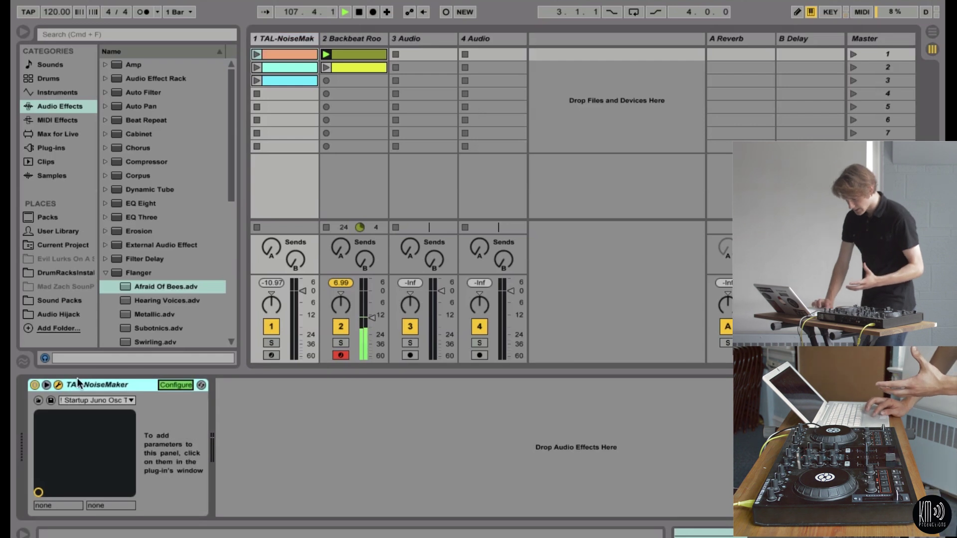
left_click(59, 385)
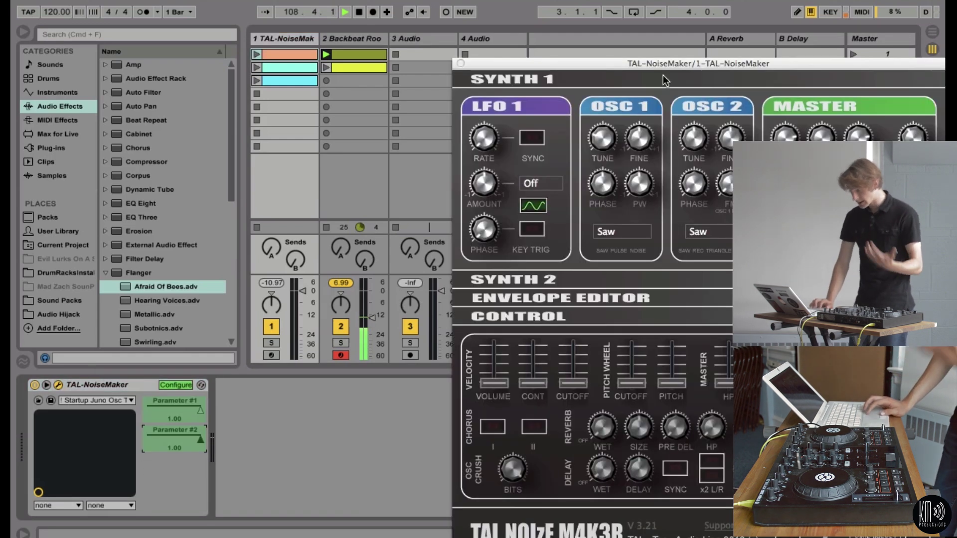
Step: Expose TAL-NoiseMaker's lfo1rate and transpose parameters, then turn Configure off
left_click(485, 124)
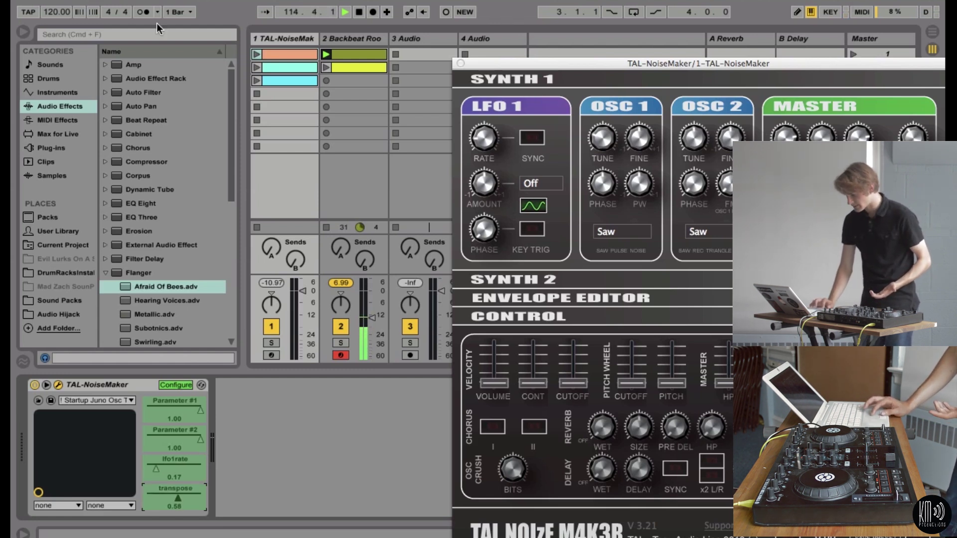
left_click(182, 385)
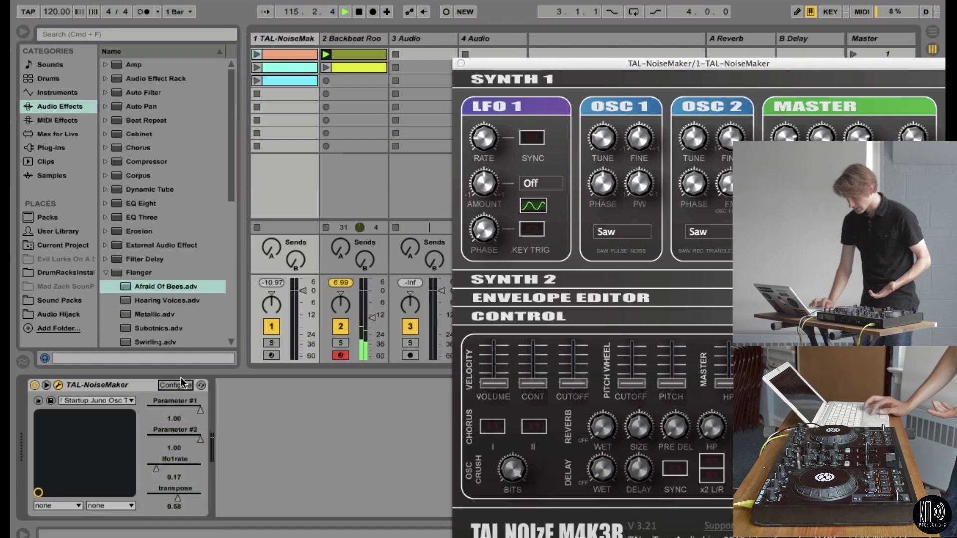
left_click(863, 12)
Step: Assign transpose to controller CC 4 over 0.00–1.00 and exit MIDI Map mode
left_click(166, 495)
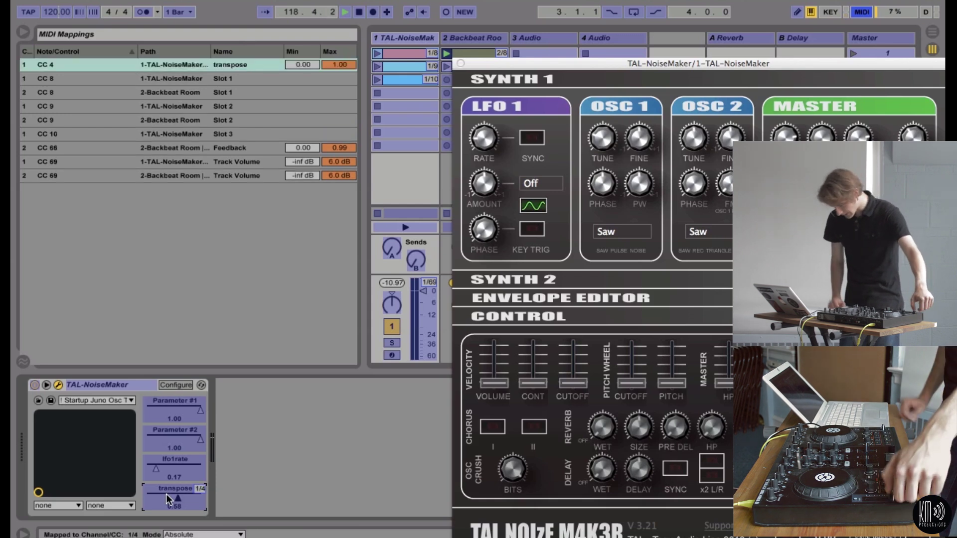
left_click(864, 11)
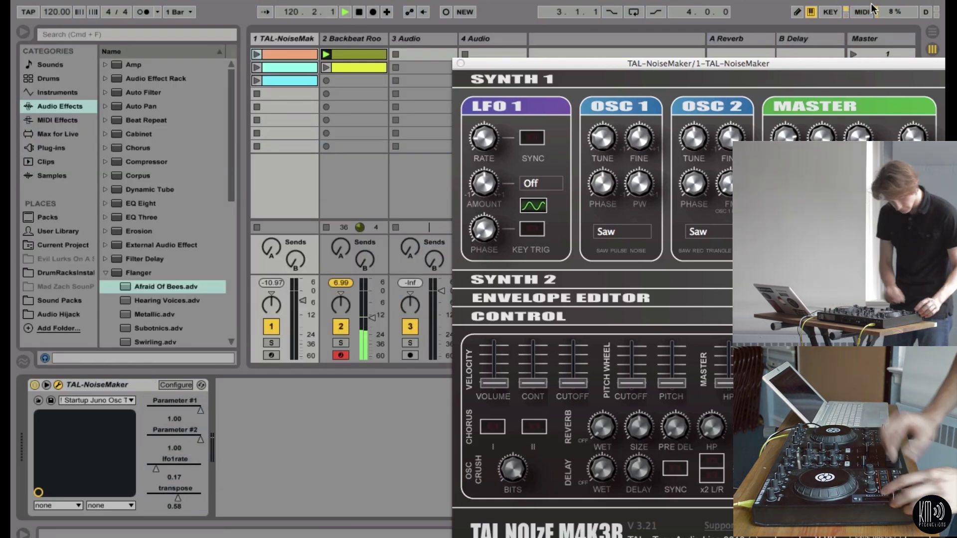